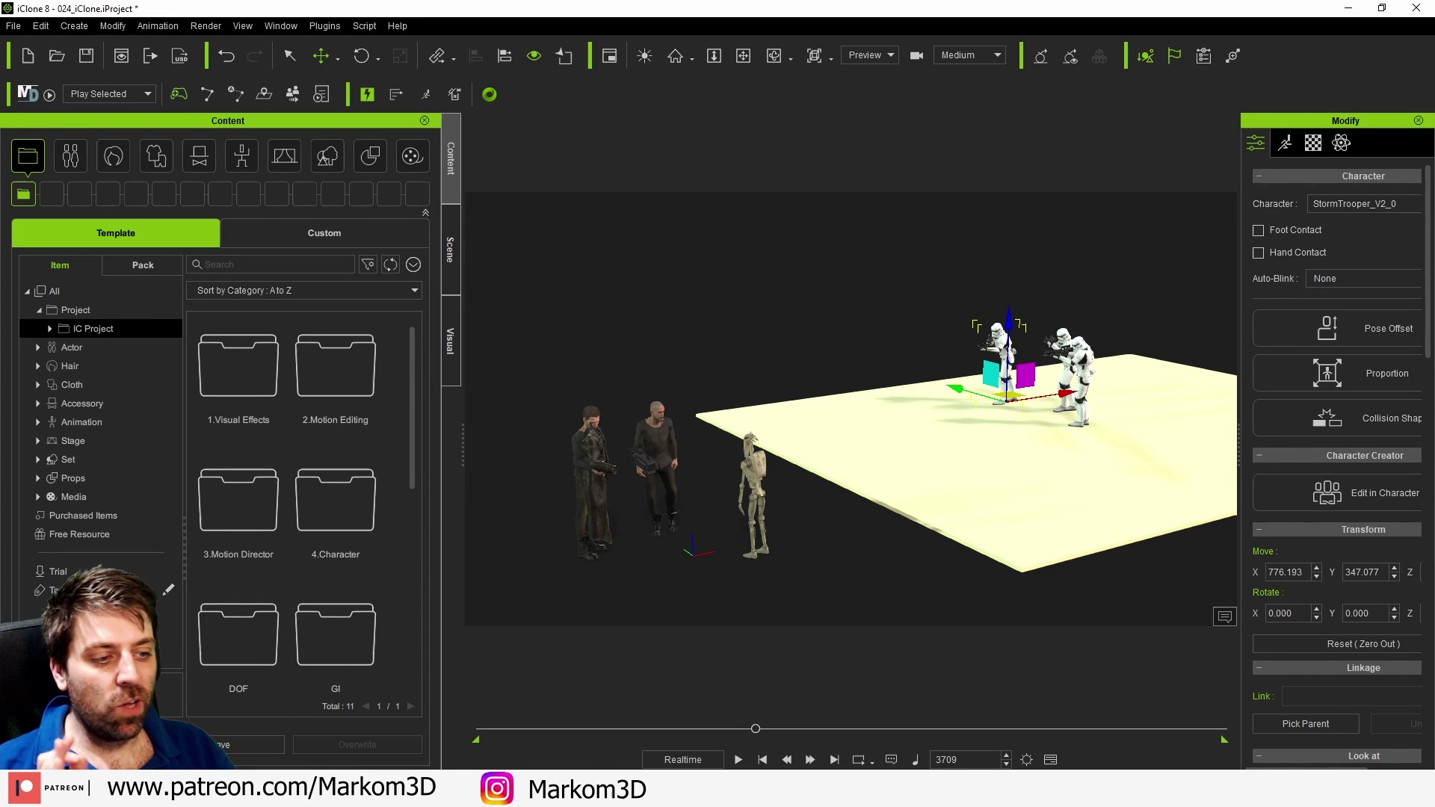
Step: Switch to Omniverse Create, showing the Letestingfunsis.usd scene of stormtroopers, droid and two men
mouse_move(677, 792)
left_click(677, 718)
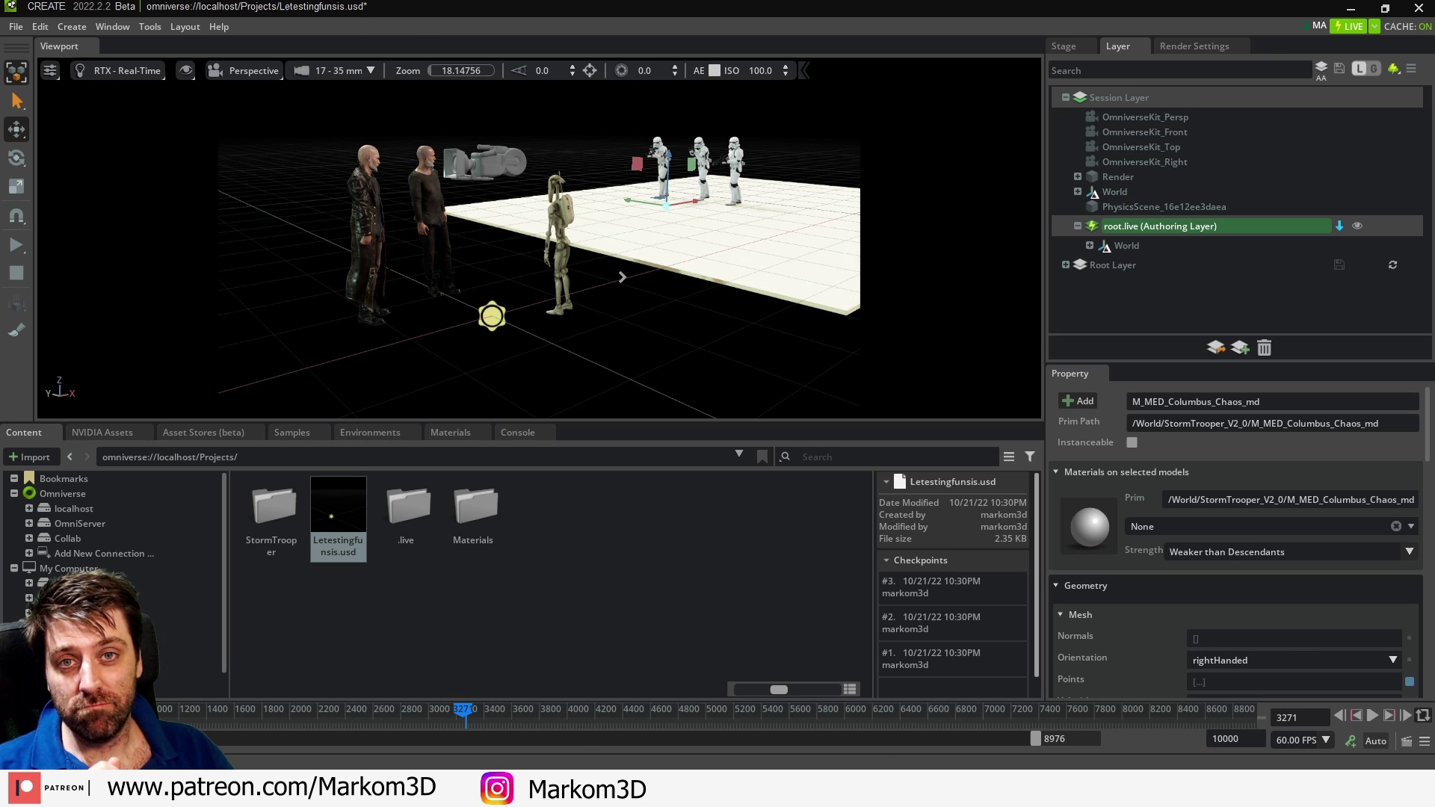
Step: Alt+Tab away from Omniverse Create, landing on the Launcher's Exchange page
key("alt+Tab")
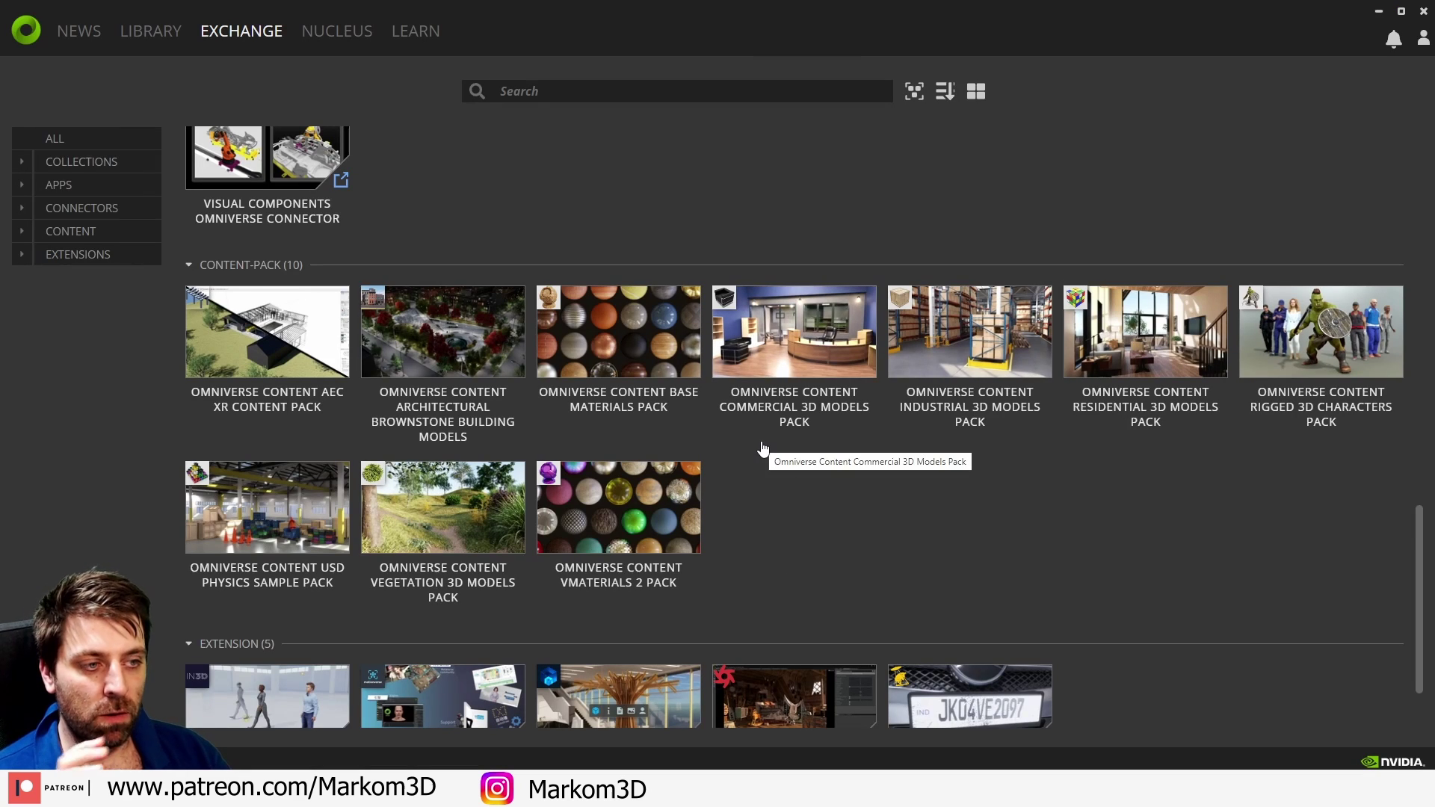
Step: Scroll the Launcher's Exchange page down to the Connector section
scroll(761, 443, "down", 2)
scroll(318, 347, "up", 10)
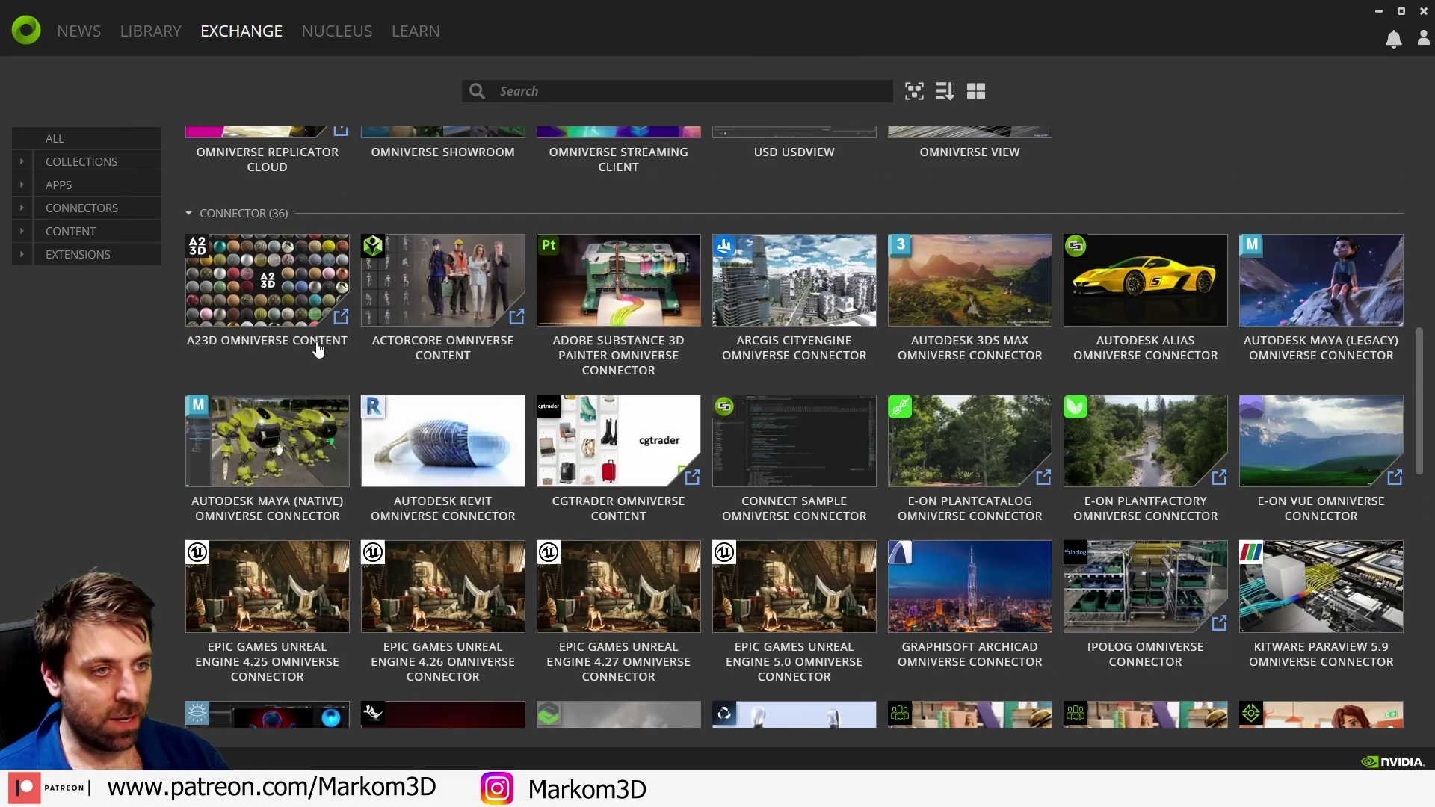
scroll(740, 509, "down", 5)
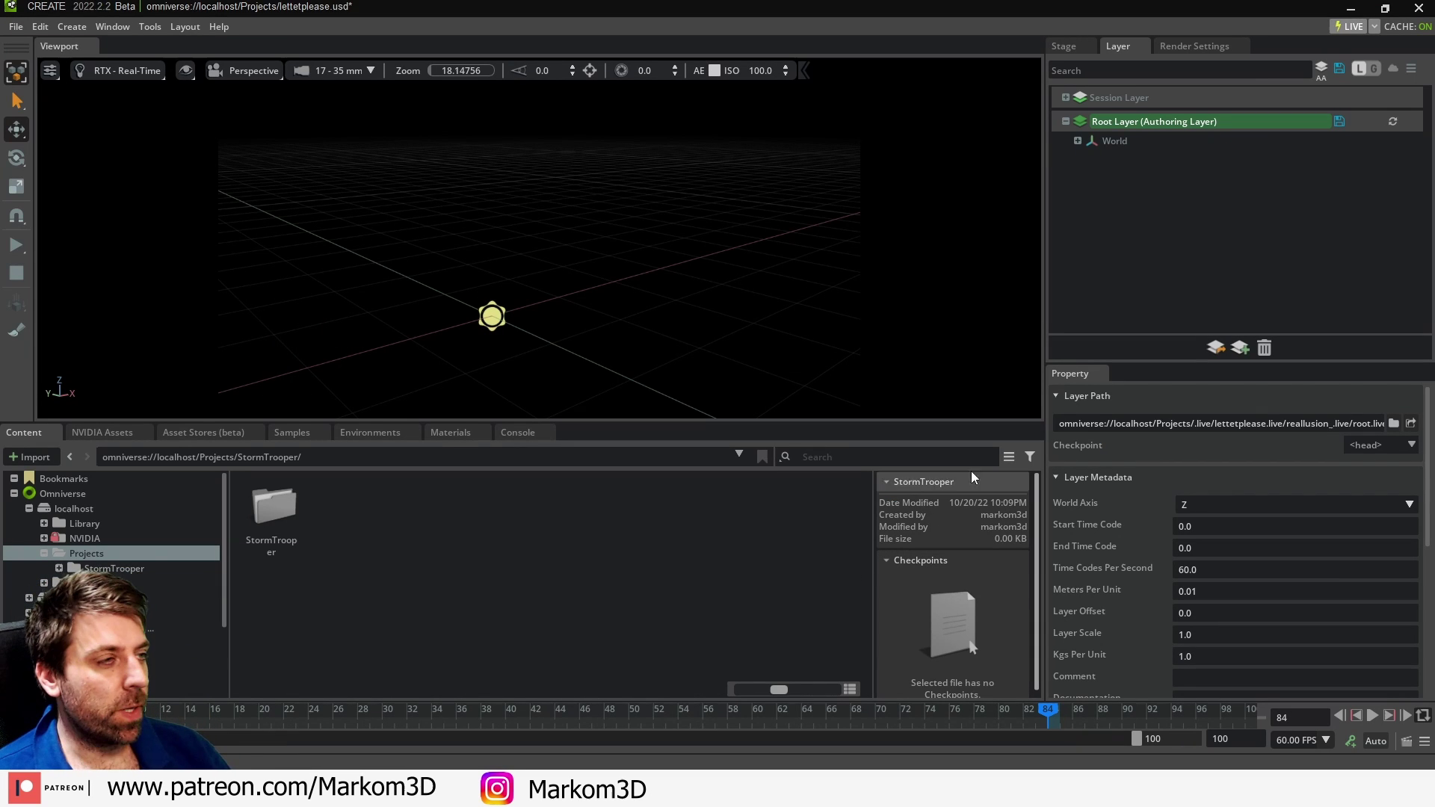
Step: Inspect the Root Layer properties (Z-up, 0.01 meters per unit) and collapse localhost in the content tree
left_click(1128, 119)
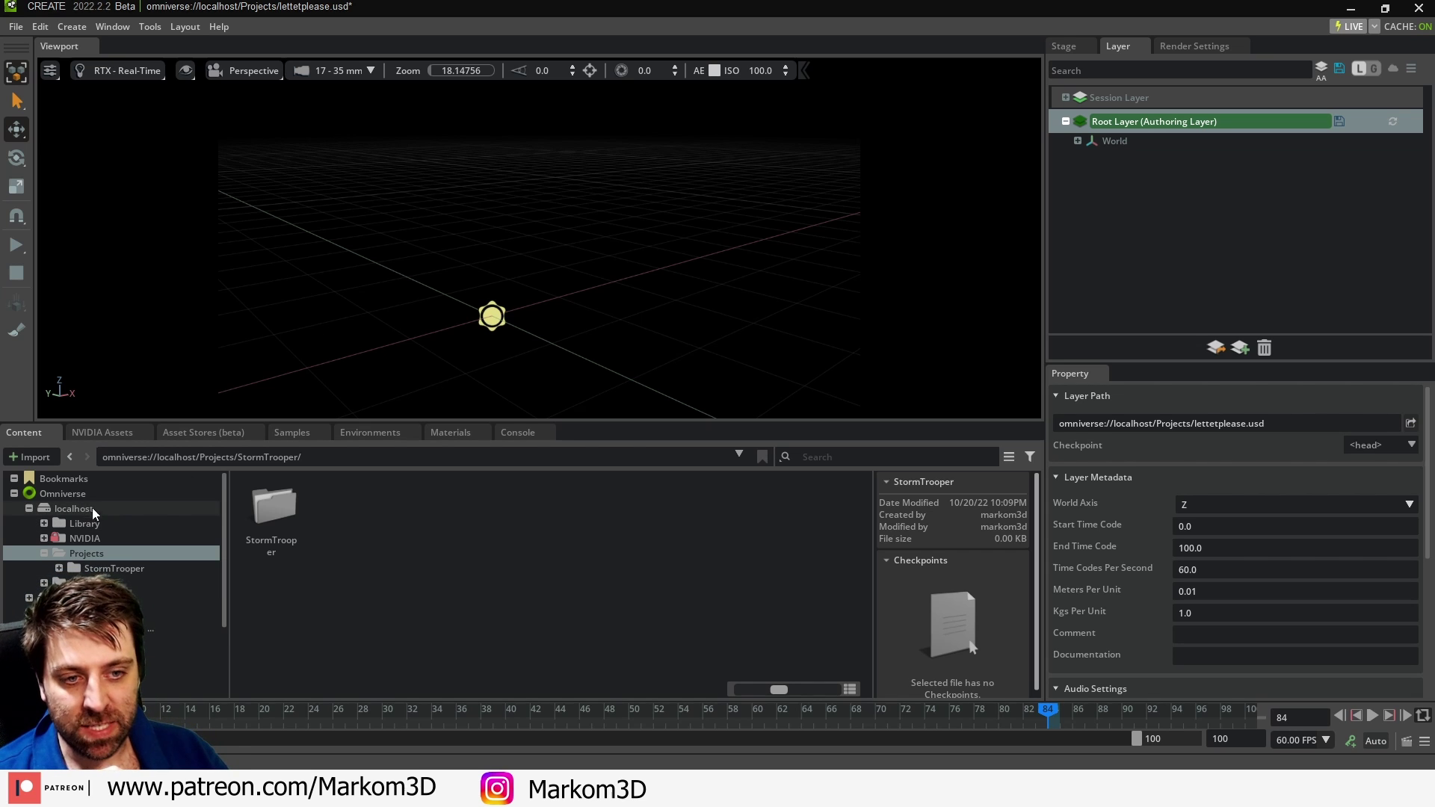
left_click(29, 509)
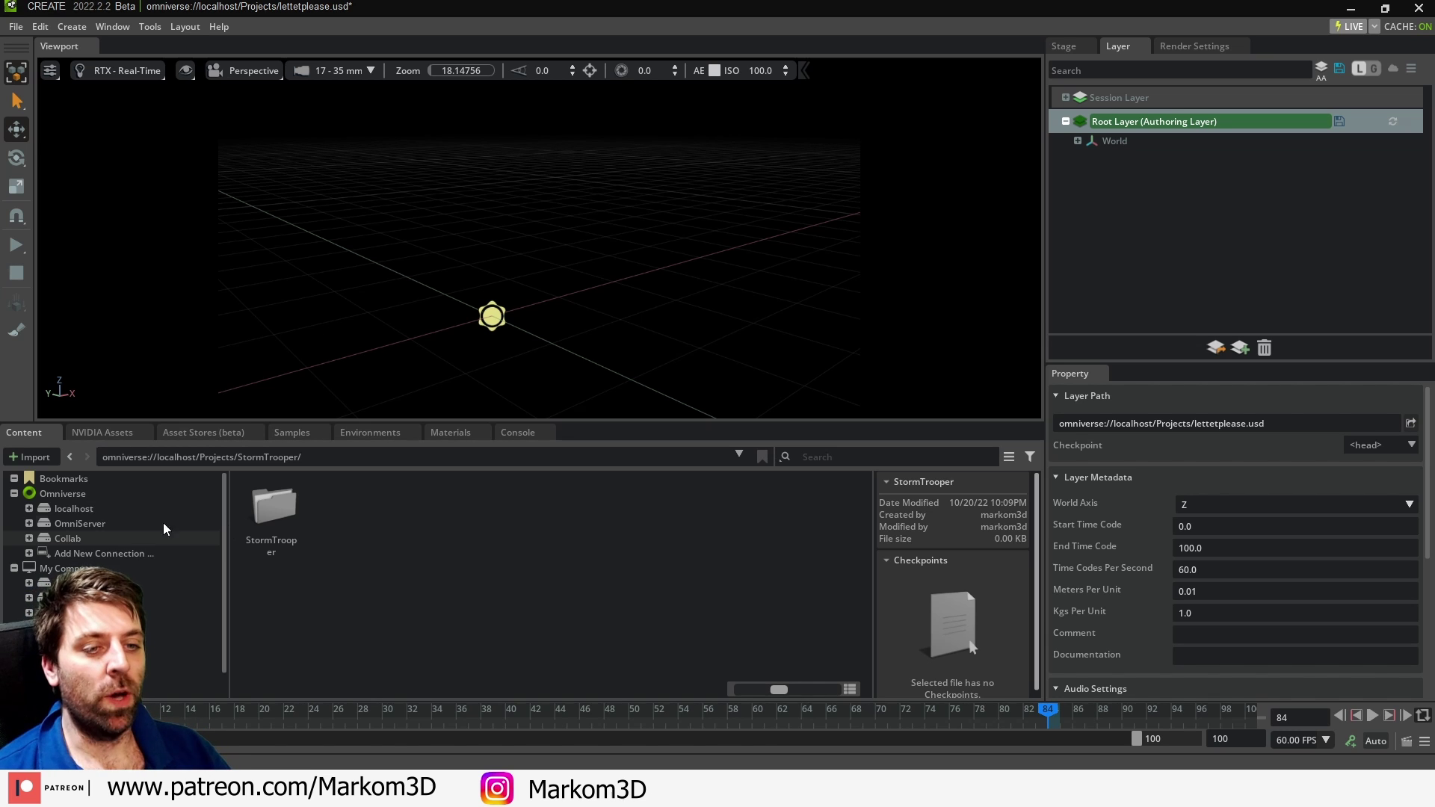
Step: Save the stage flattened as Letestingfunsis.usd in Projects
left_click(15, 26)
mouse_move(64, 71)
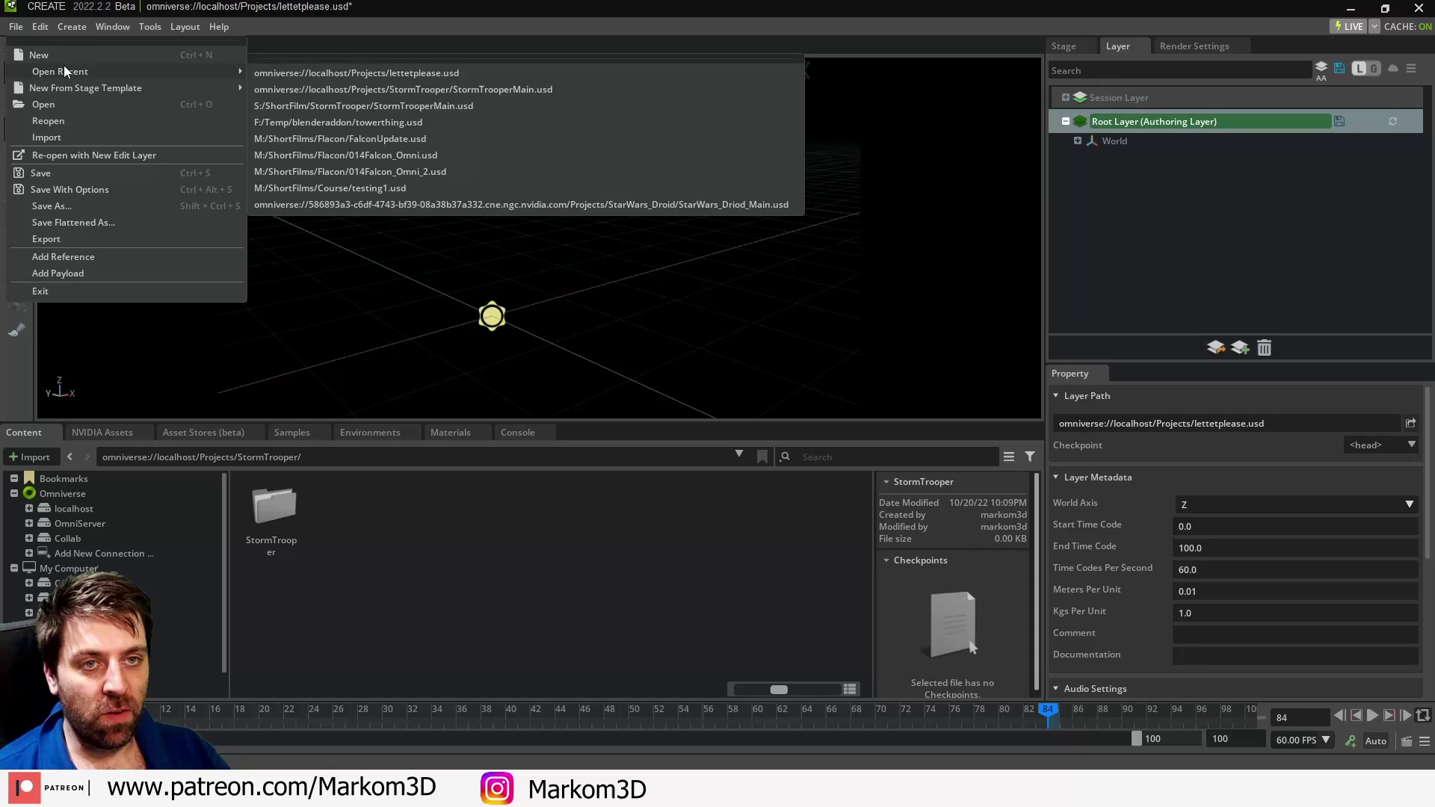
left_click(93, 222)
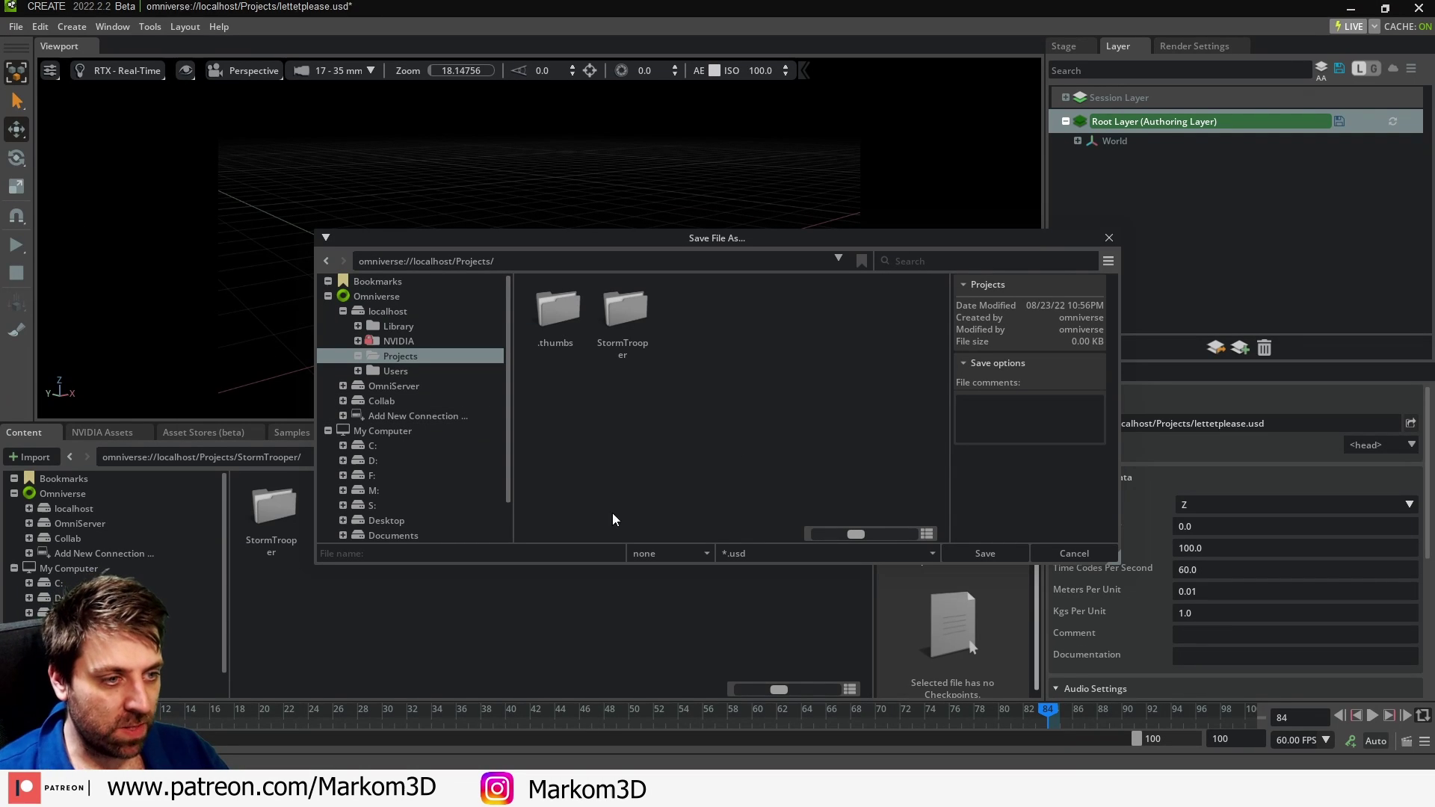
left_click(508, 552)
type("Lete")
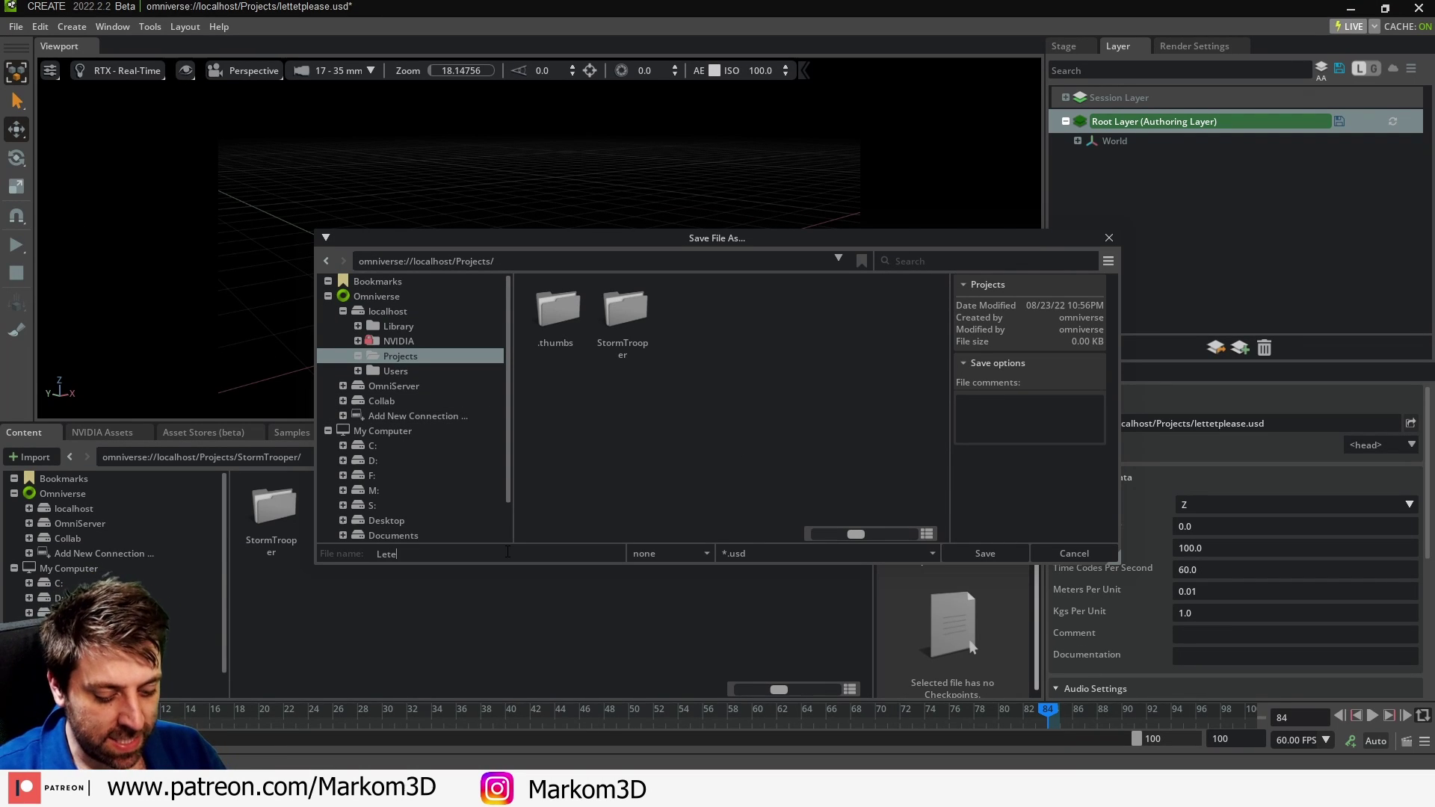
type("stingfun")
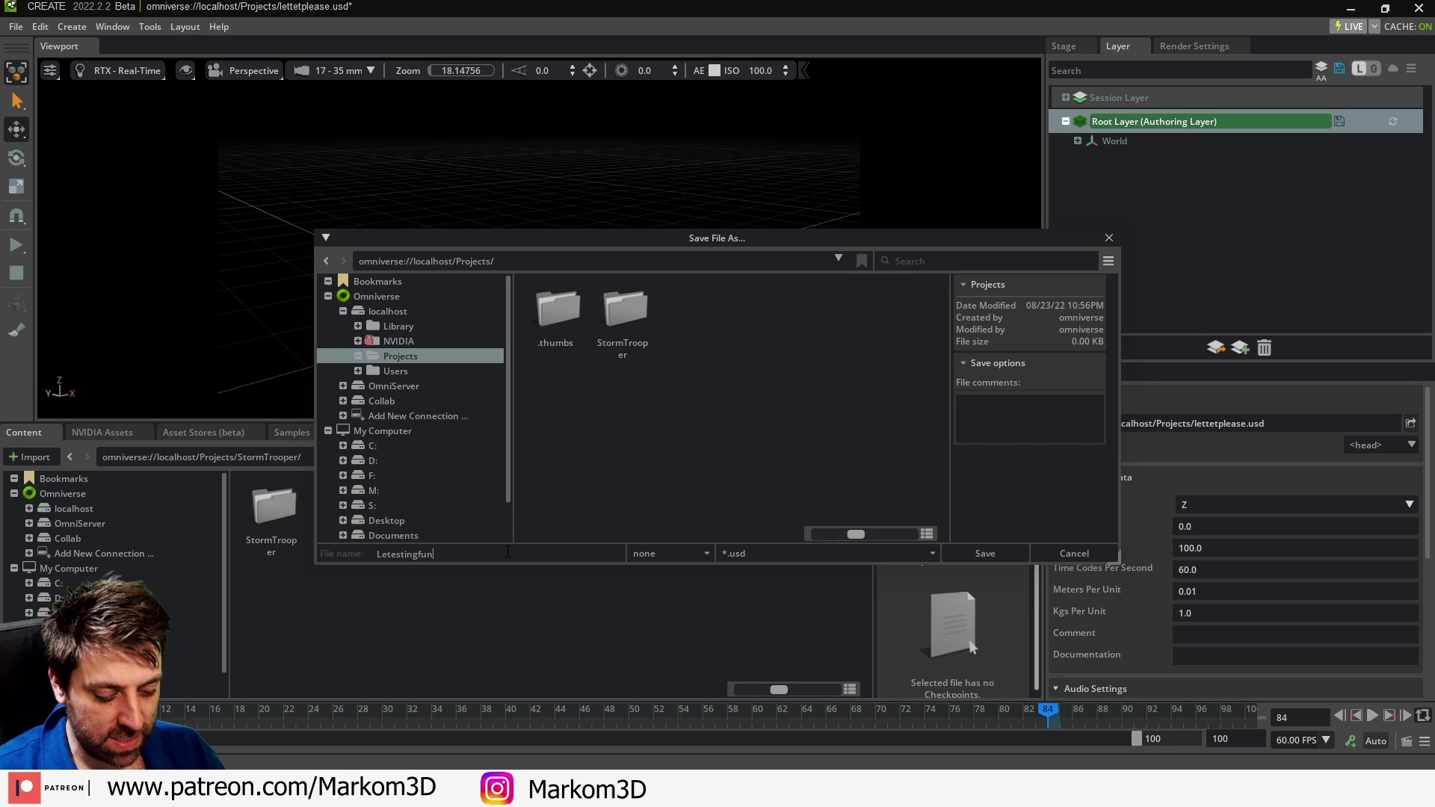
type("sis")
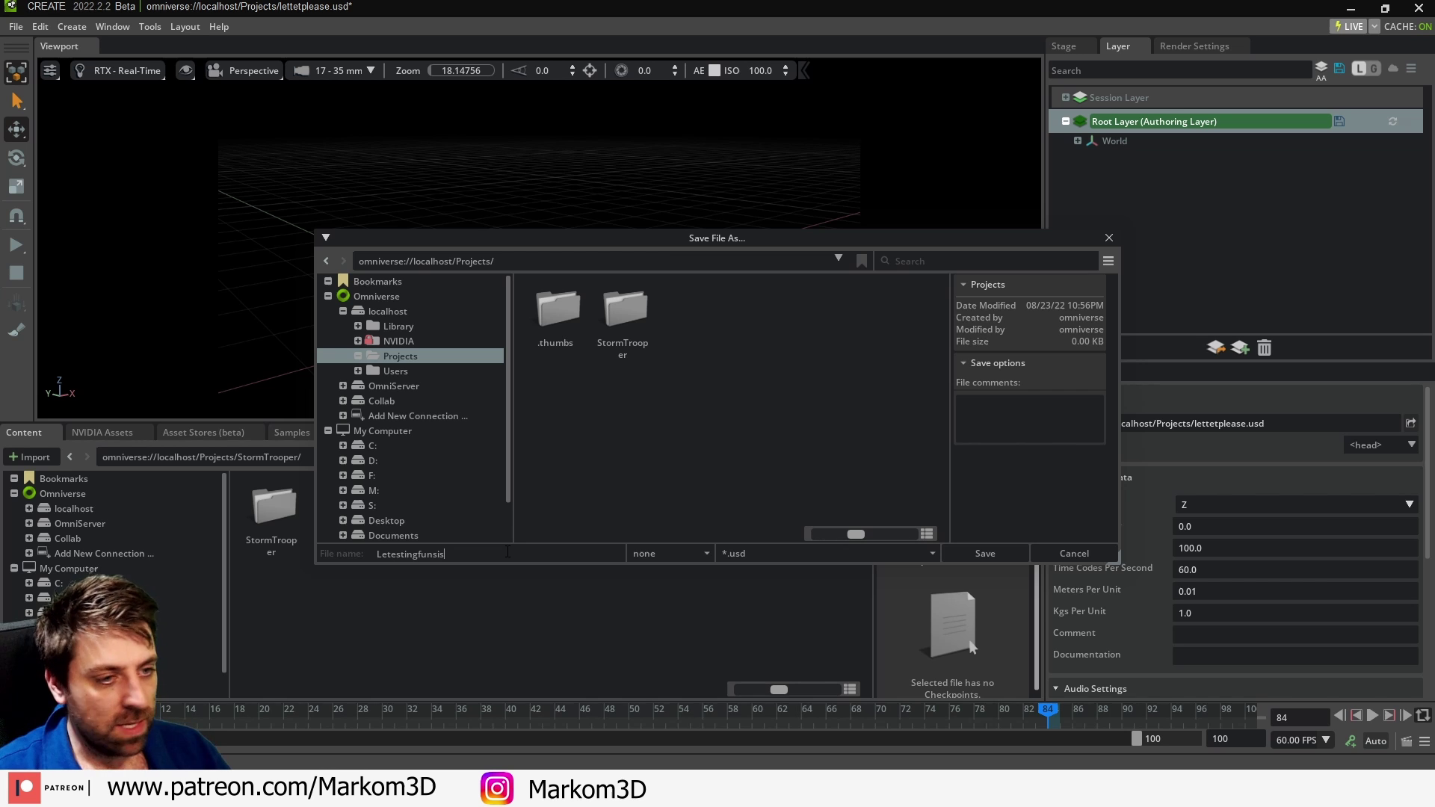
left_click(970, 560)
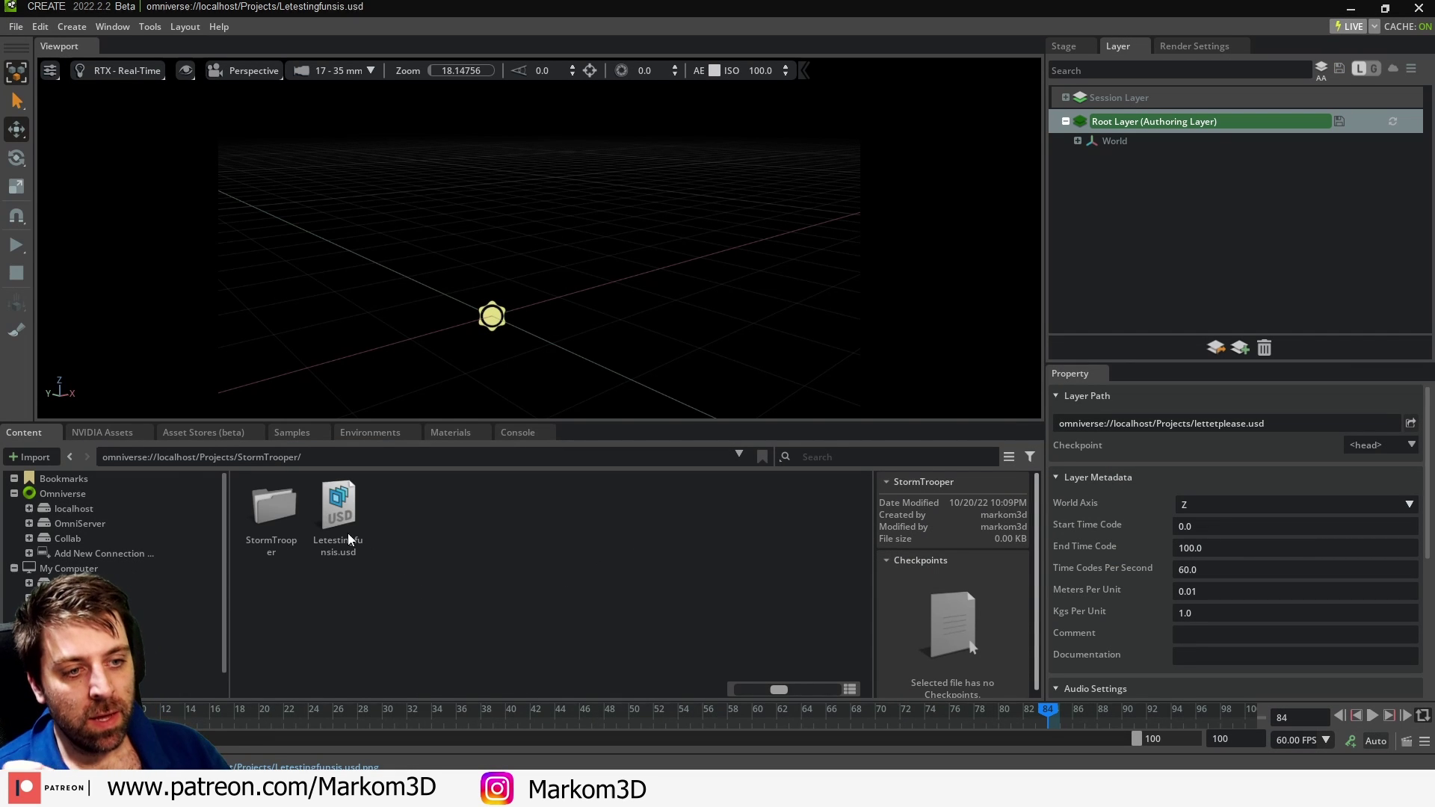
Step: Copy the URL link of Letestingfunsis.usd and return to iClone 8
left_click(344, 530)
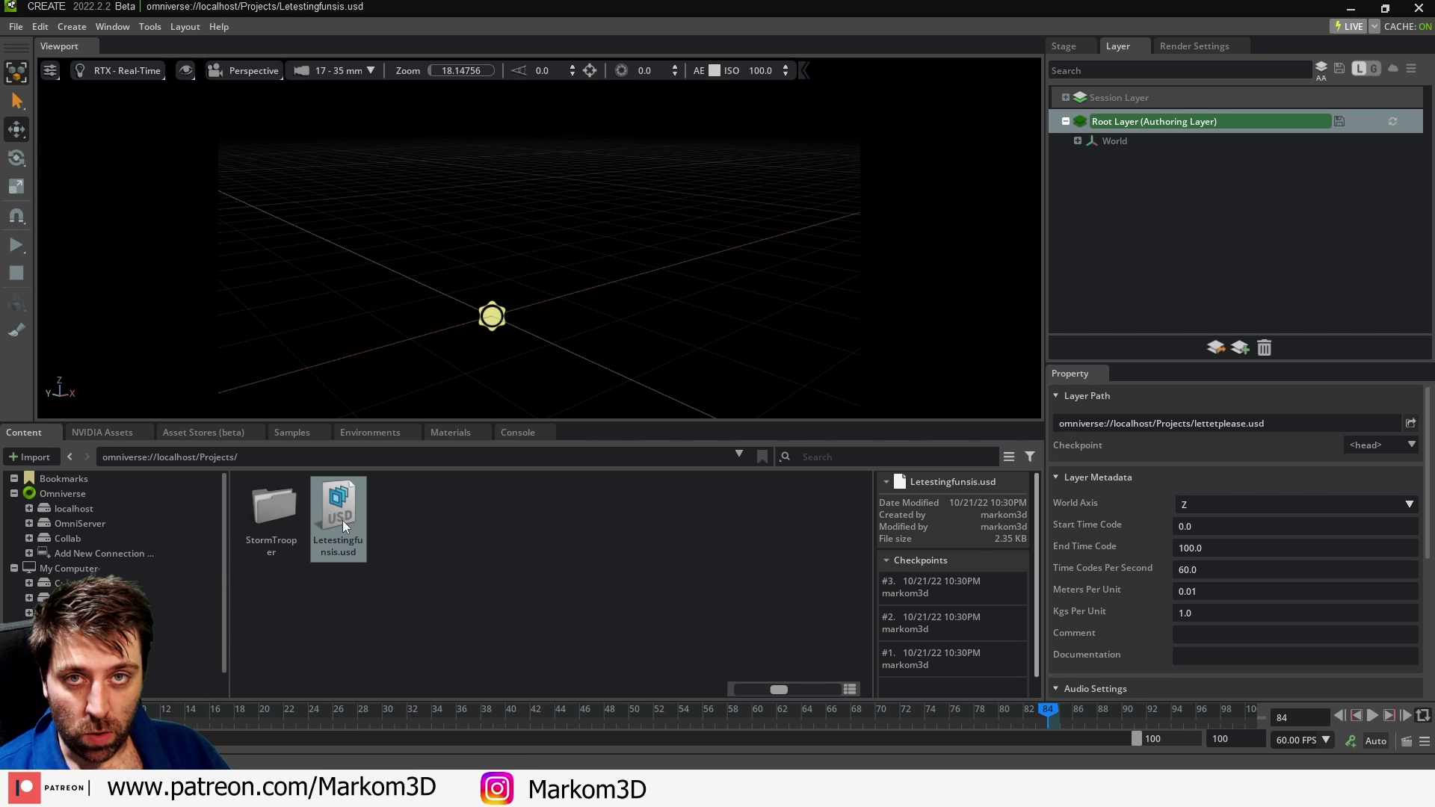
right_click(342, 520)
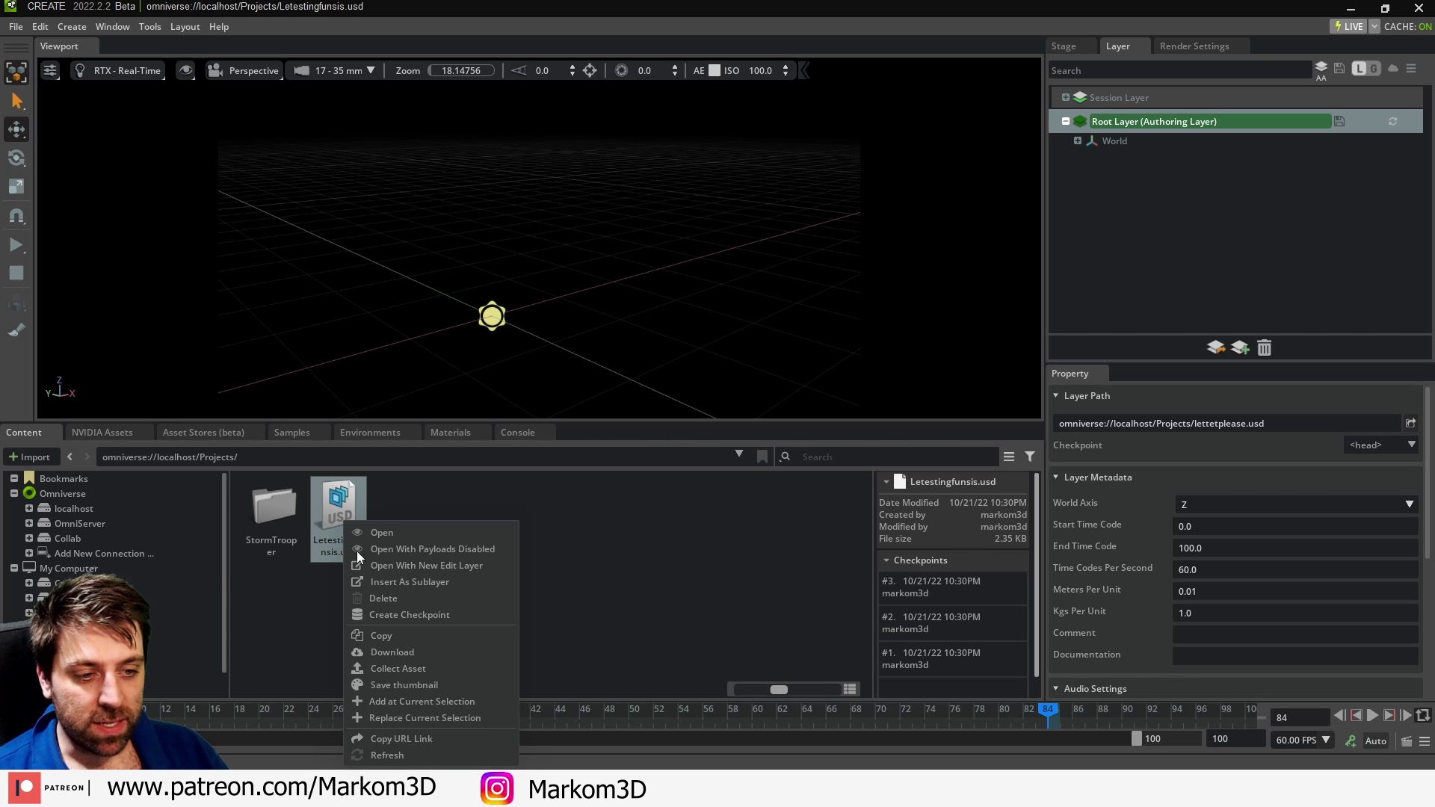
left_click(427, 739)
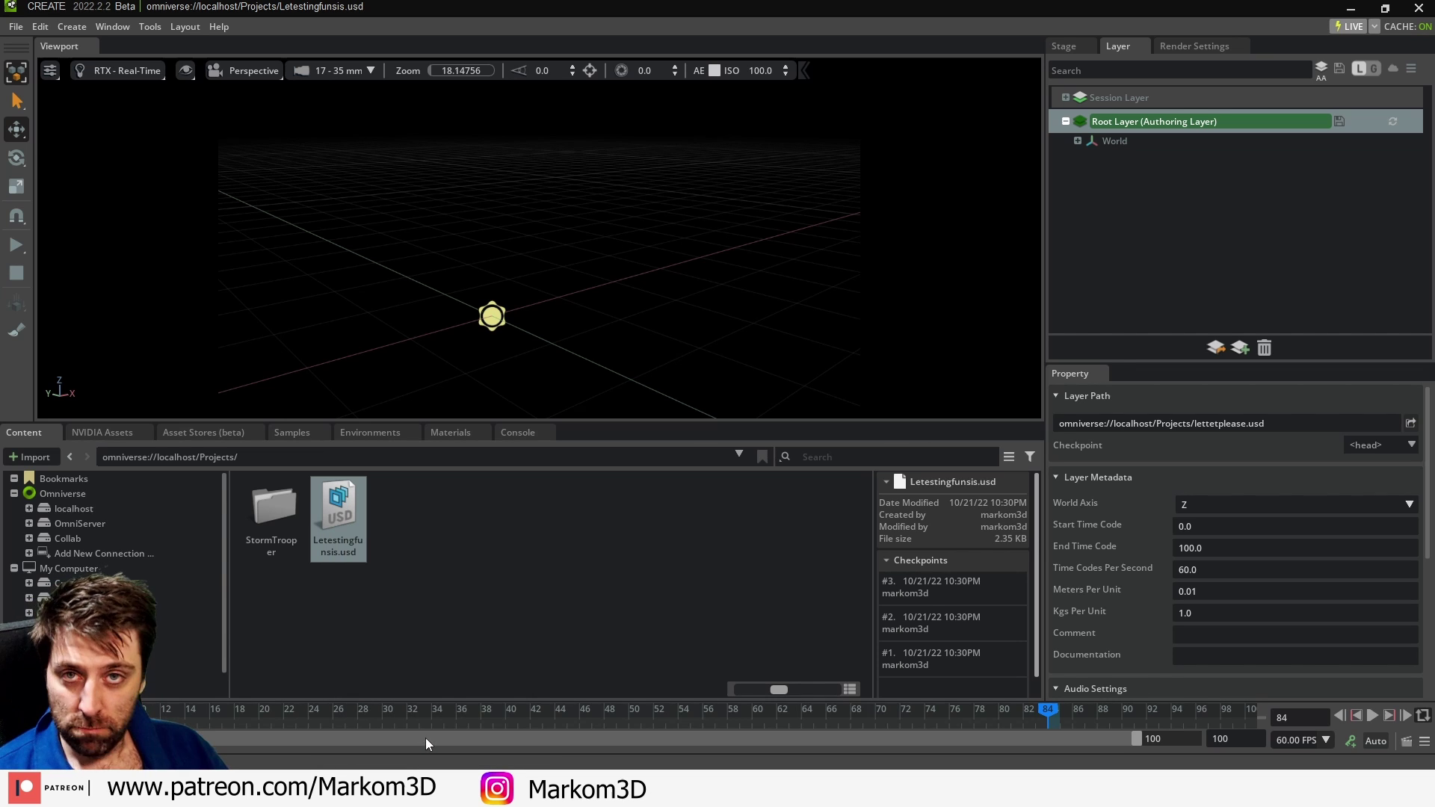
key("alt+Tab")
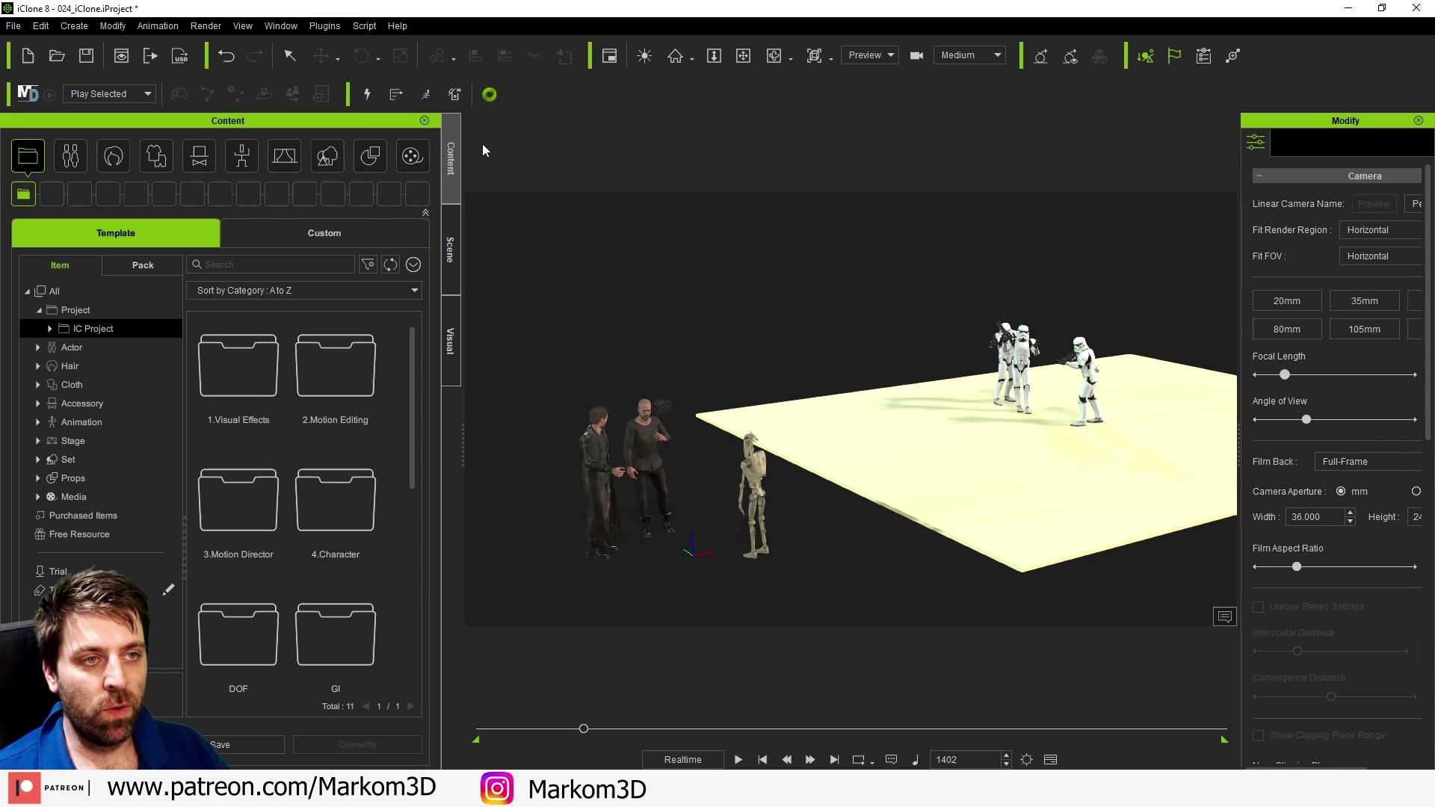
Step: Enable the Omniverse toolbar from Plugins and open the Live Sync panel listing linked characters and props
left_click(378, 120)
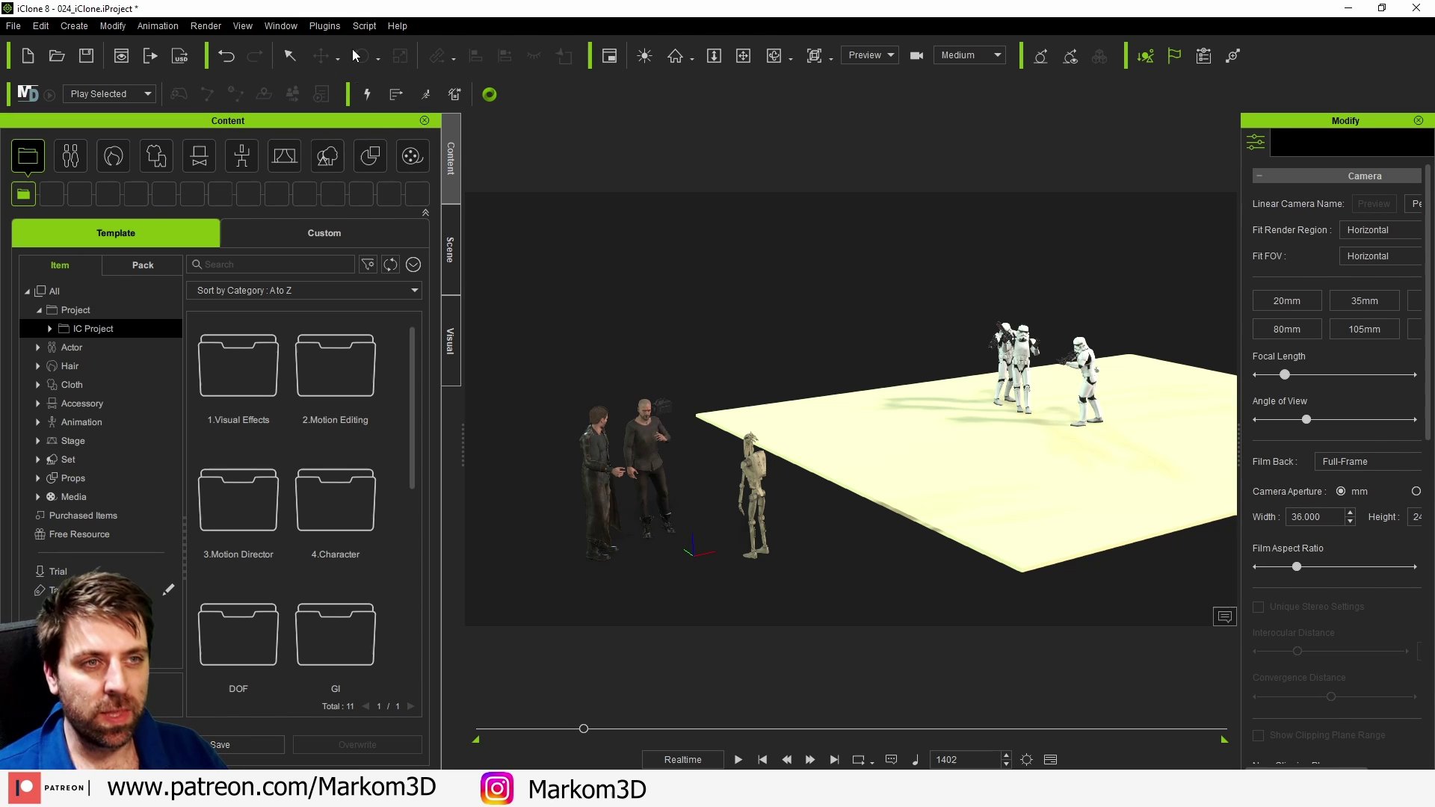
left_click(325, 26)
mouse_move(361, 49)
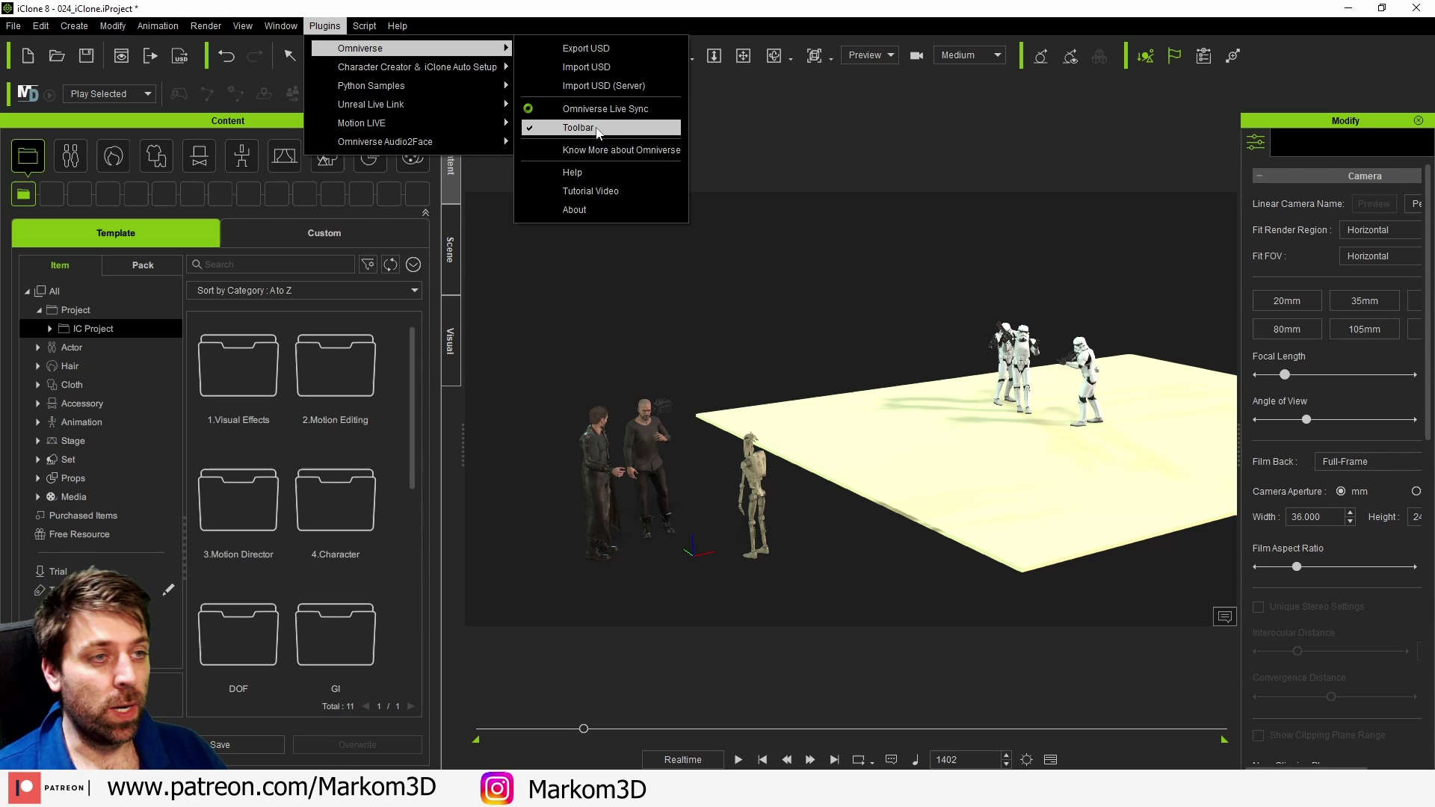
left_click(604, 268)
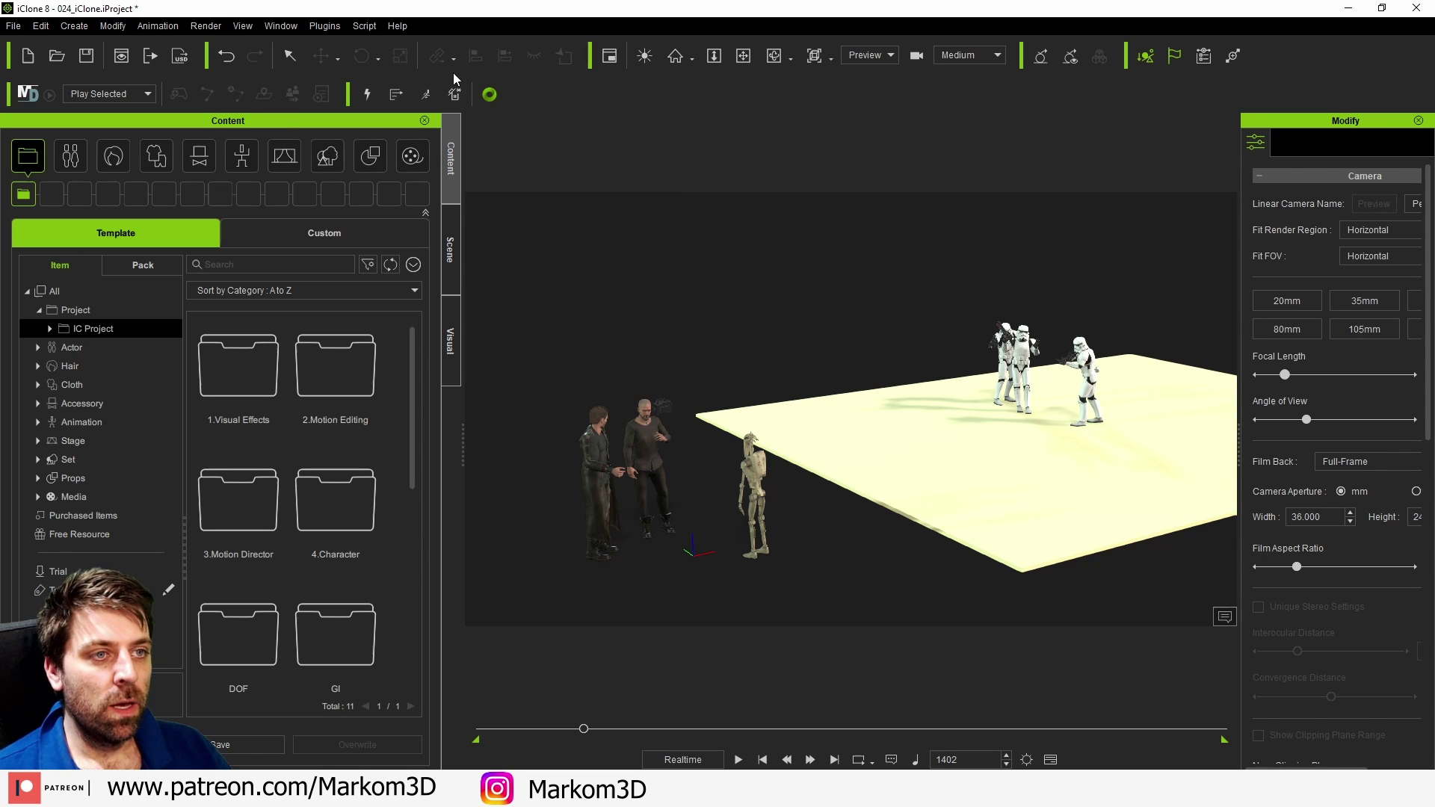
left_click(489, 95)
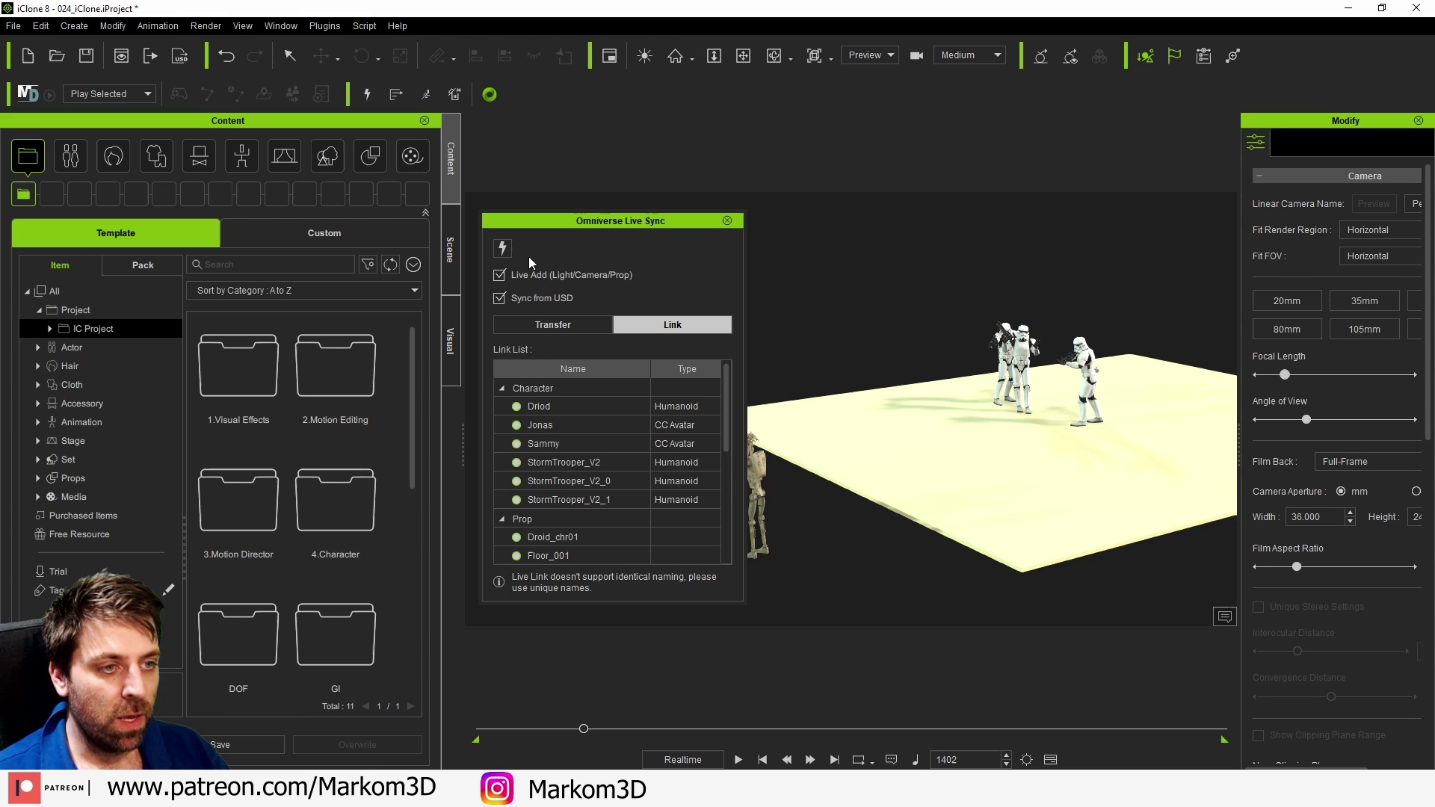
Step: Check the Droid and the men's entries in the link list, then close the Live Sync panel
left_click(518, 413)
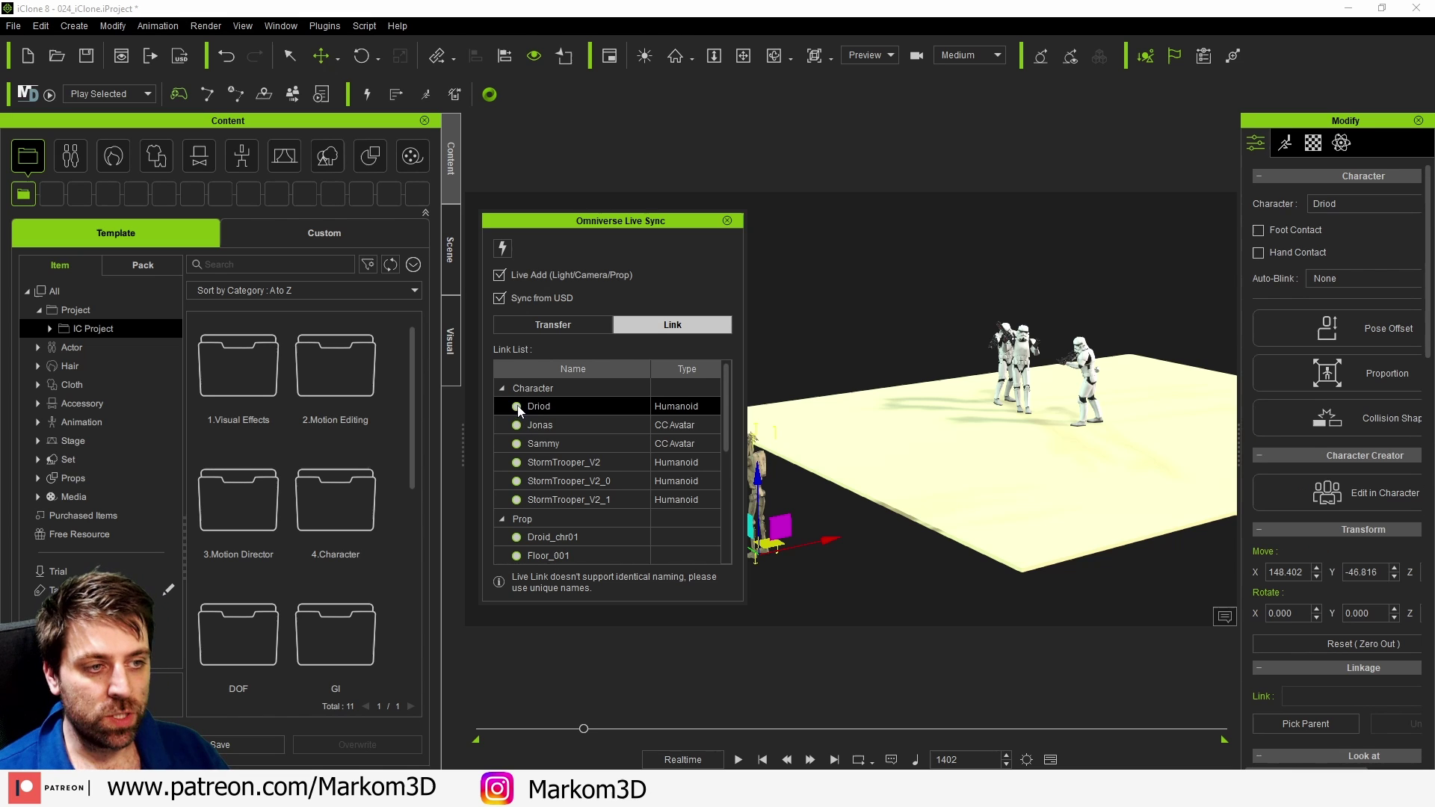
left_click(519, 424)
left_click(519, 407)
left_click(519, 424)
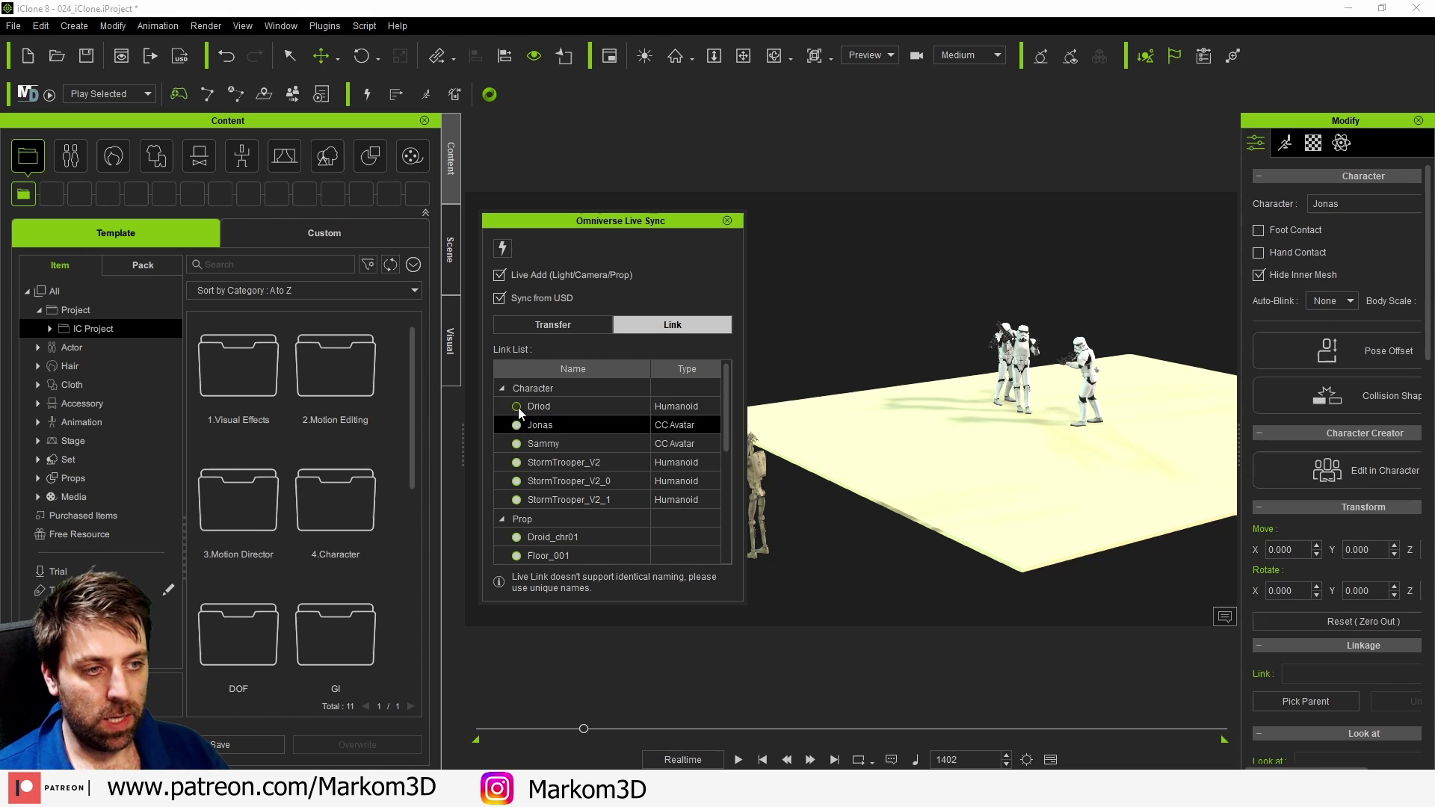
left_click(519, 408)
scroll(533, 473, "down", 2)
scroll(516, 523, "down", 1)
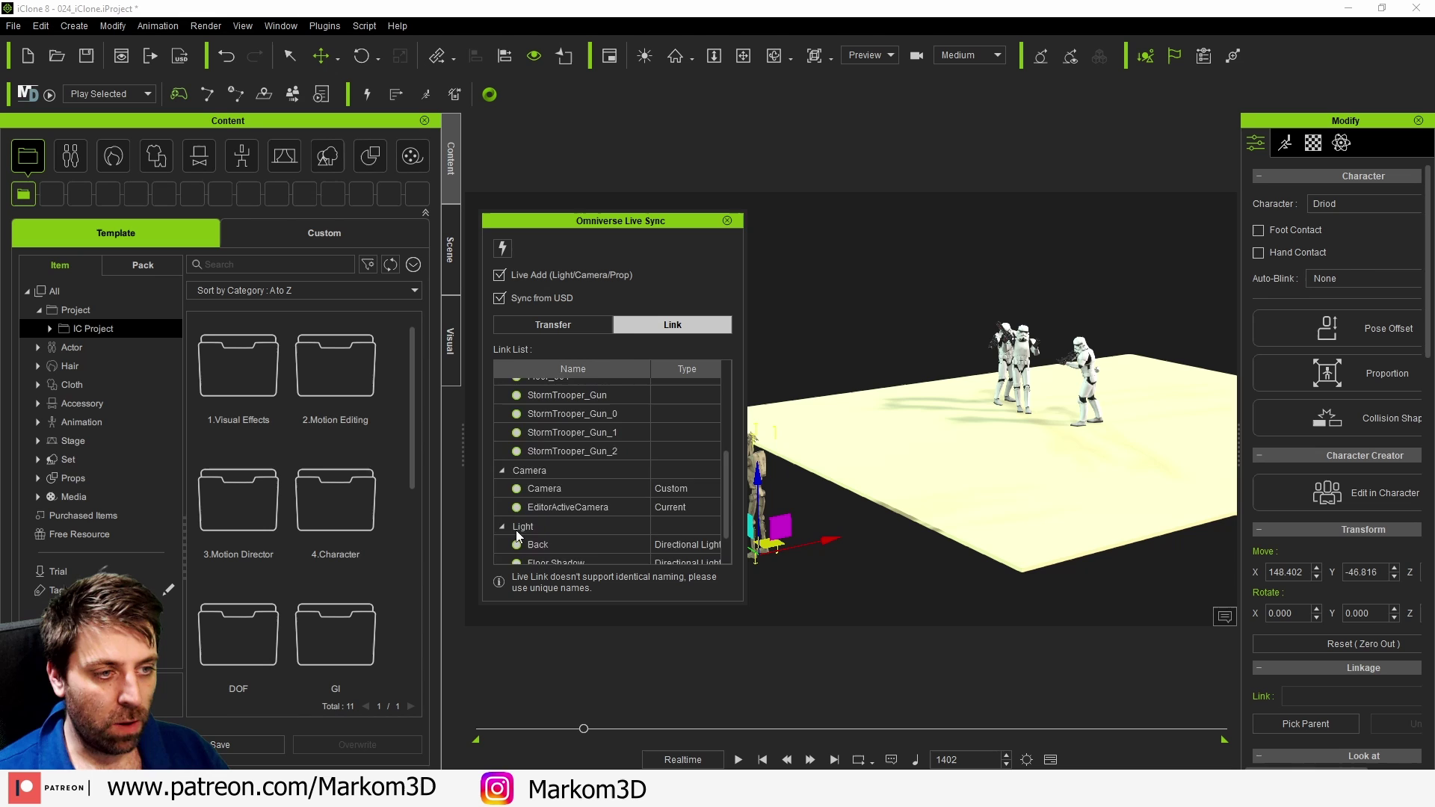
scroll(516, 530, "down", 2)
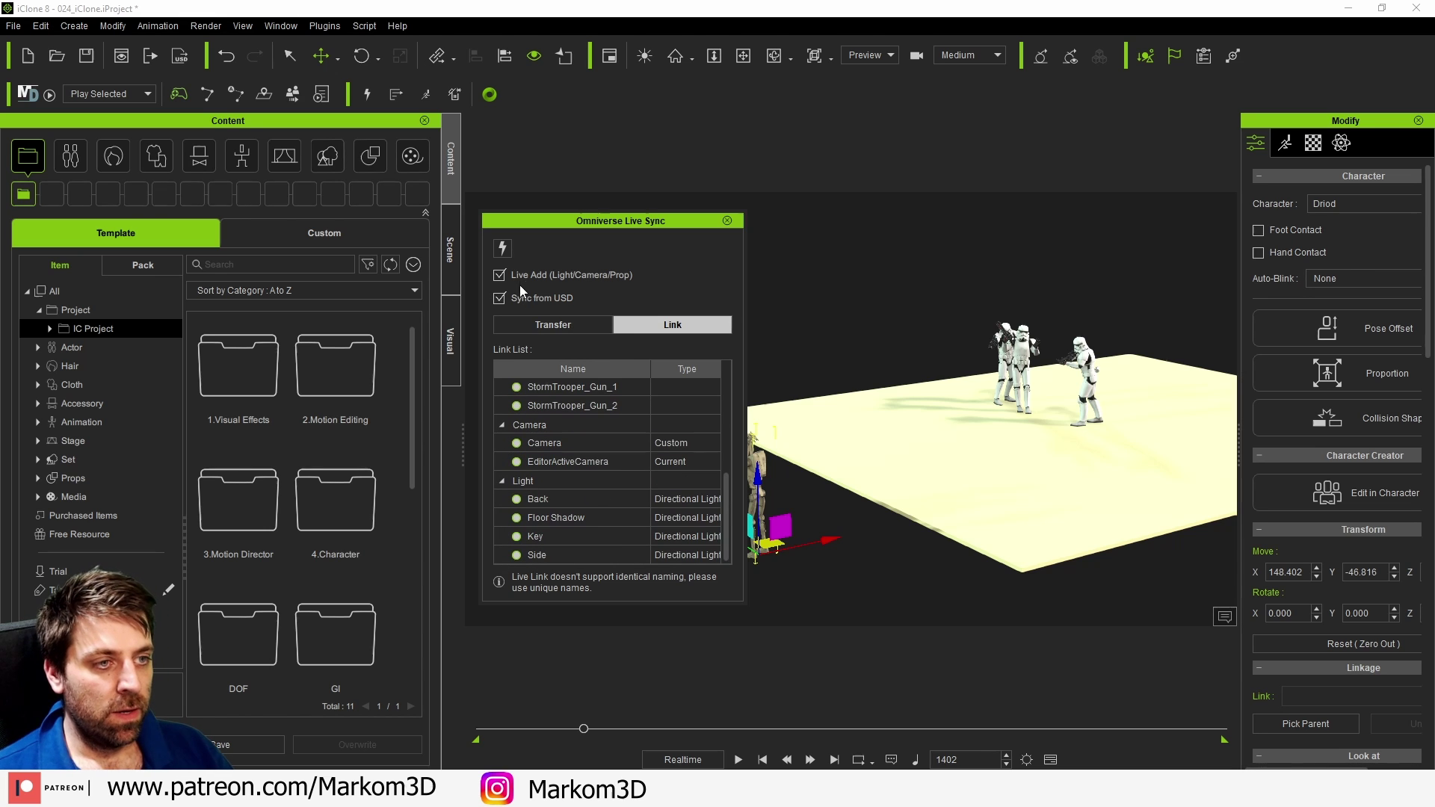
left_click(727, 220)
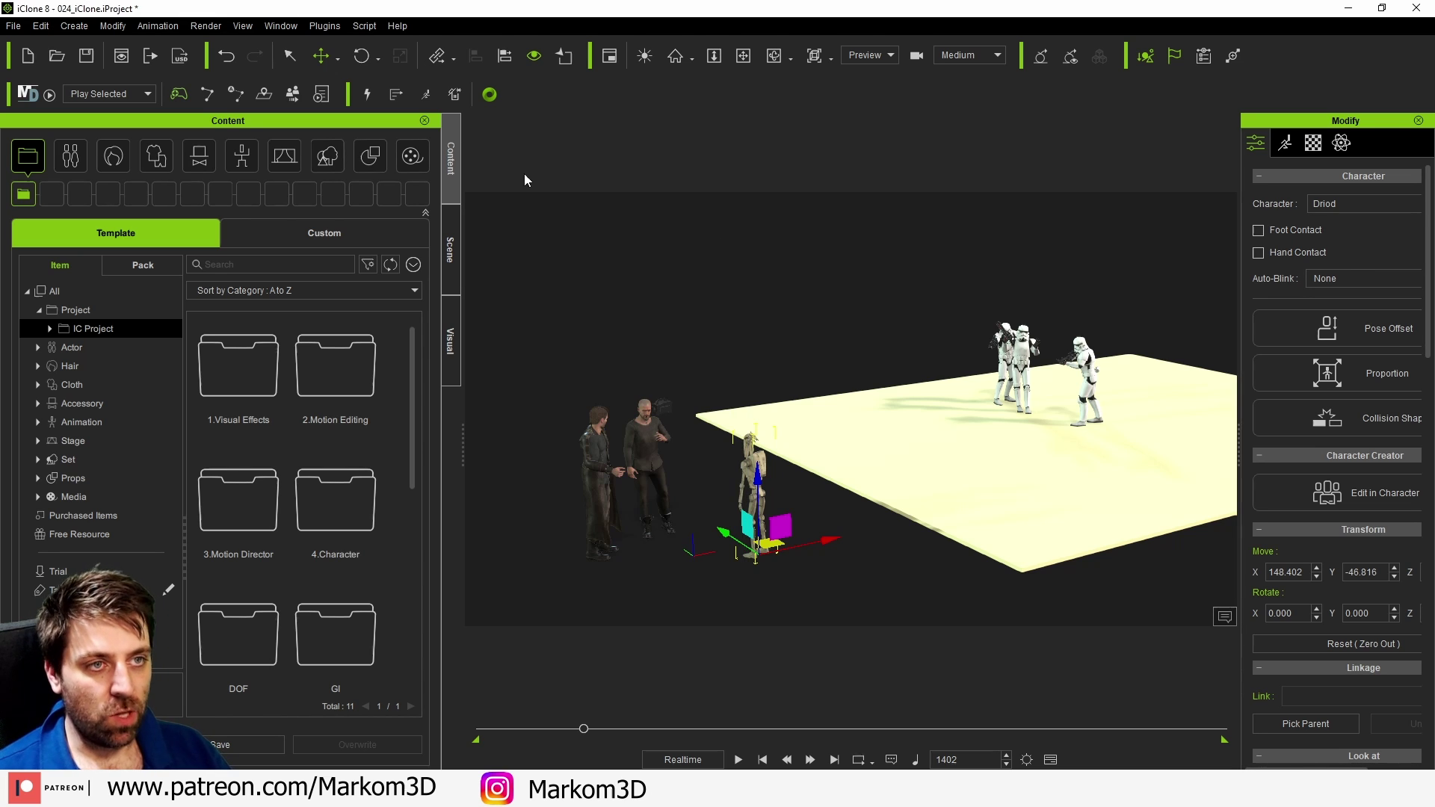
Step: Point Live Sync at the pasted omniverse://localhost/Projects/Letestingfunsis.usd address and confirm
left_click(366, 95)
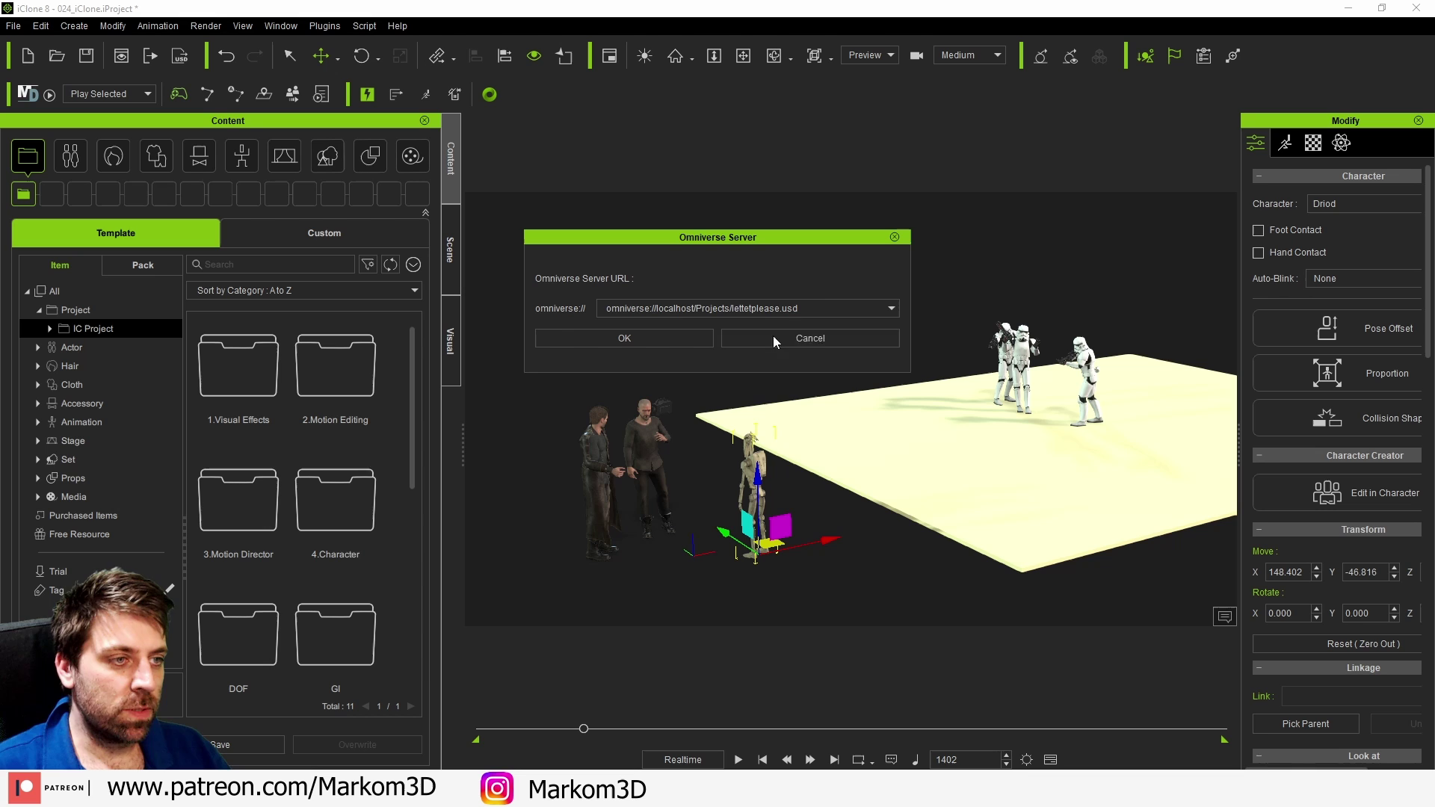
key("ctrl+a")
type("omniverse://localhost/Projects/Letestingfunsis.usd")
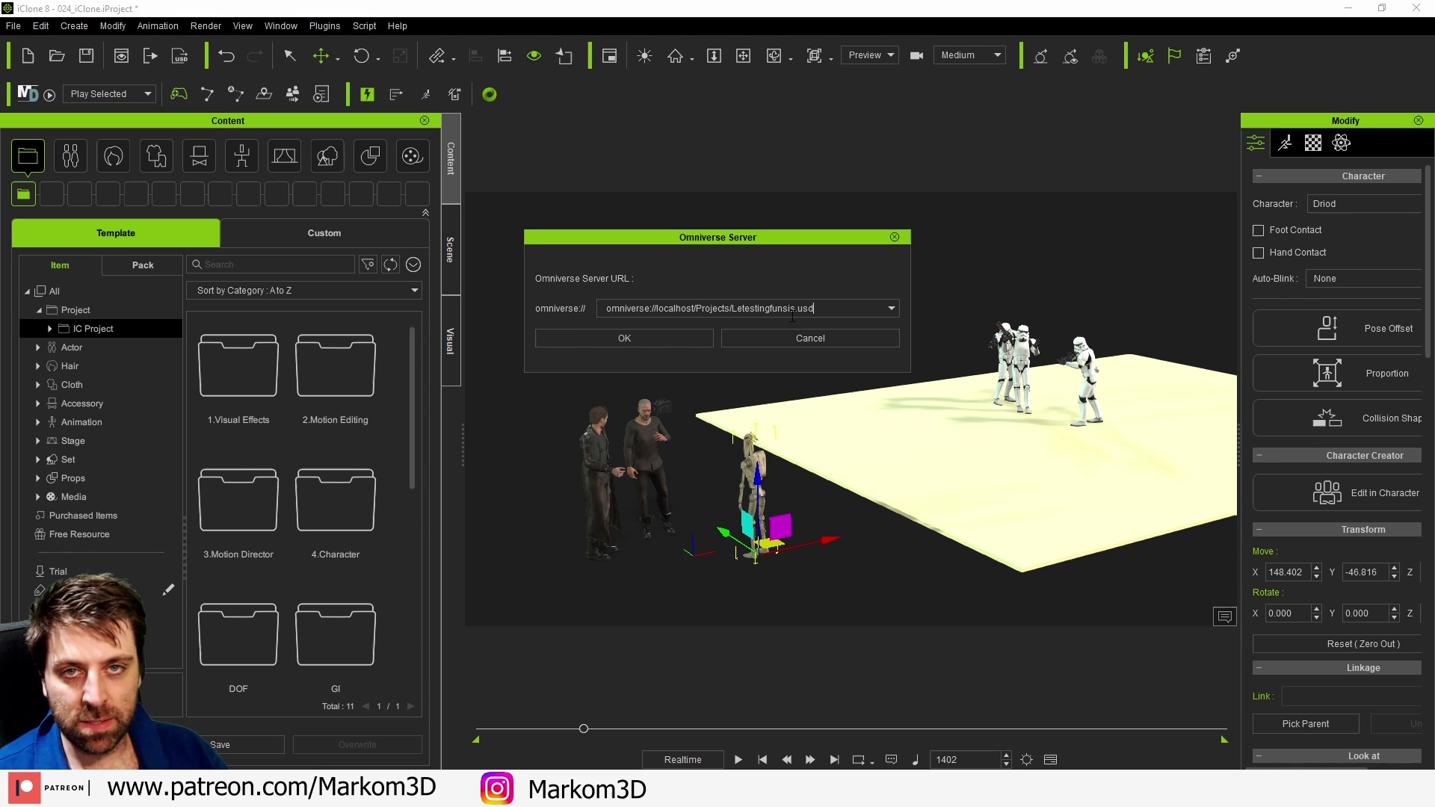
left_click(661, 340)
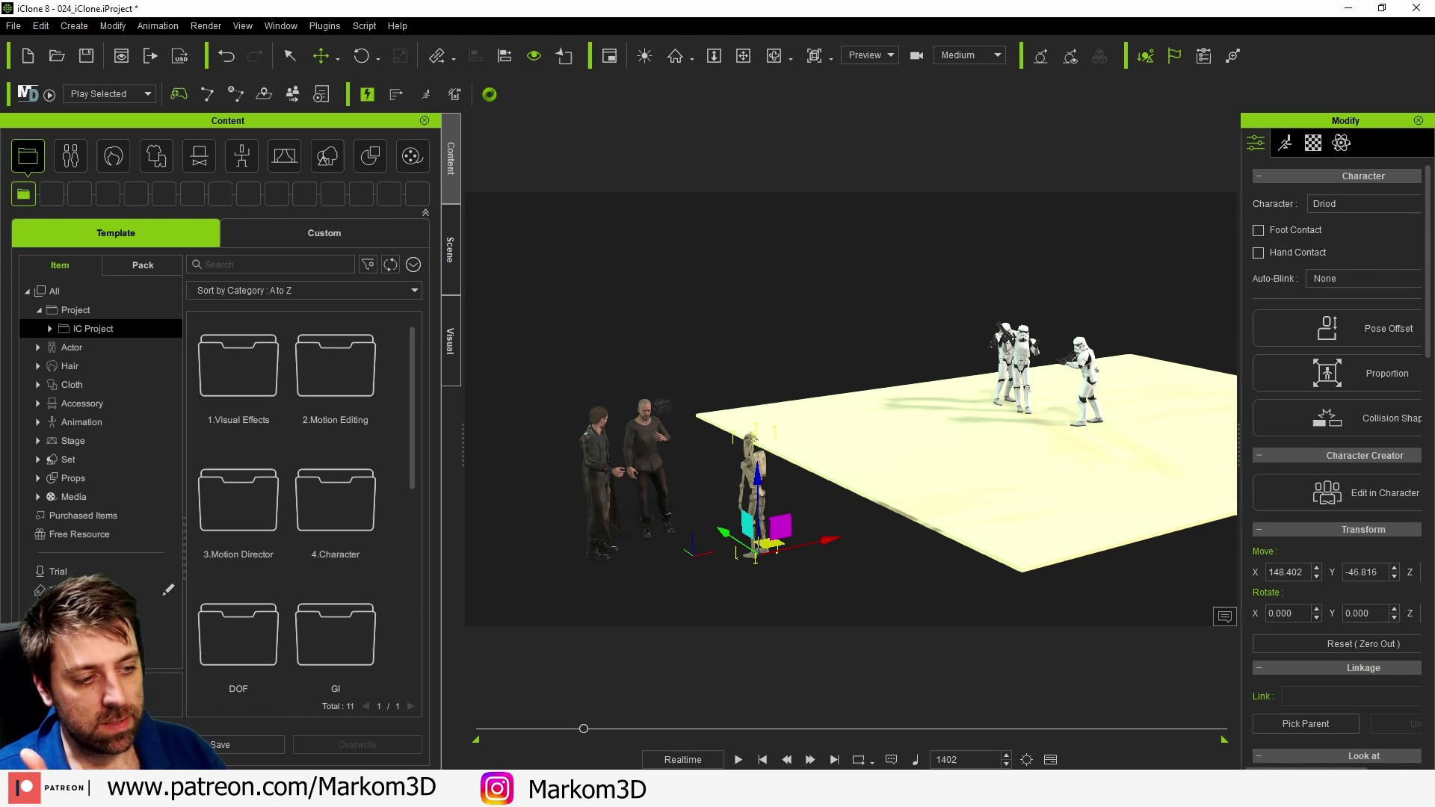
Step: In Create, join the reallusion live session on Letestingfunsis.usd, adding the root.live layer
key("alt+Tab")
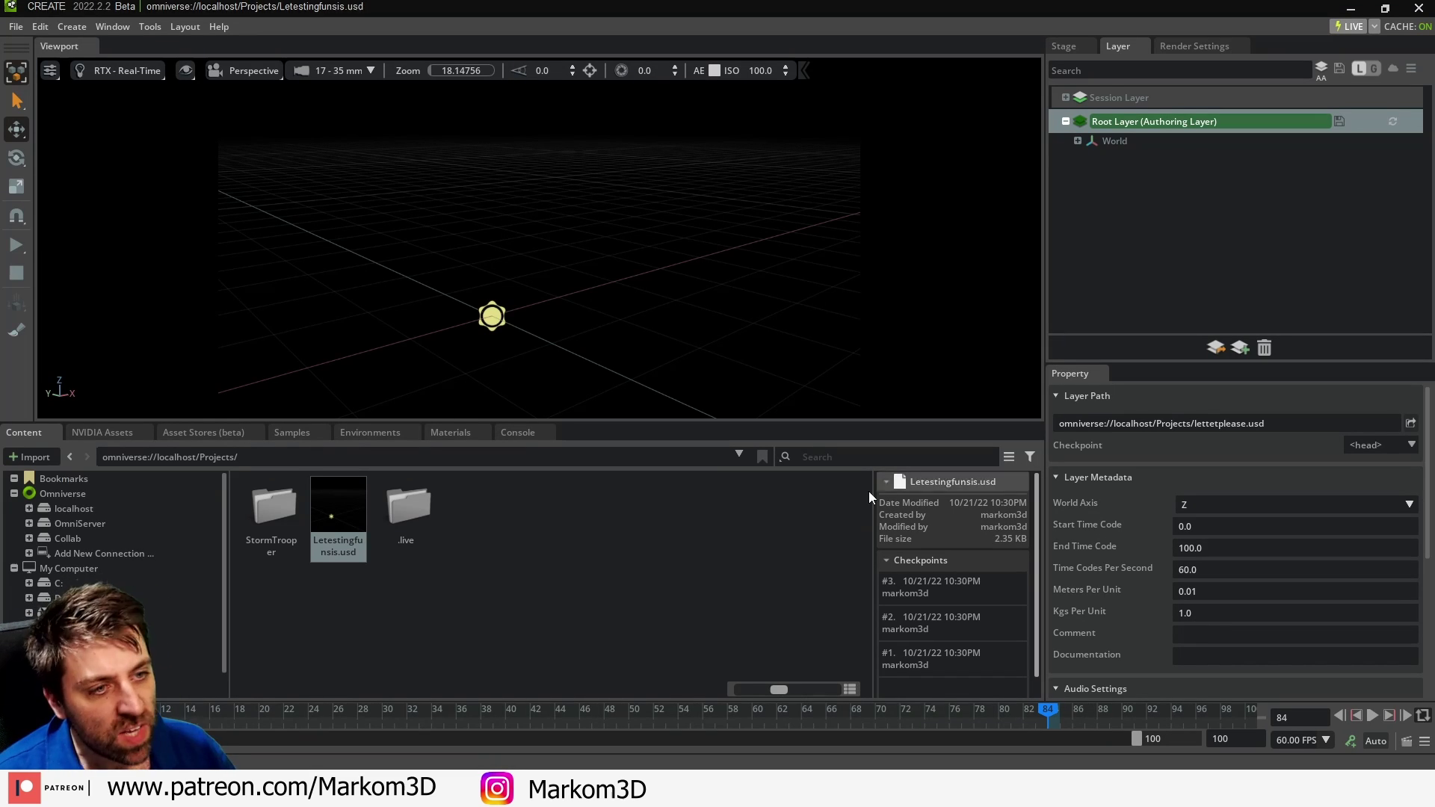
left_click(1350, 27)
left_click(839, 351)
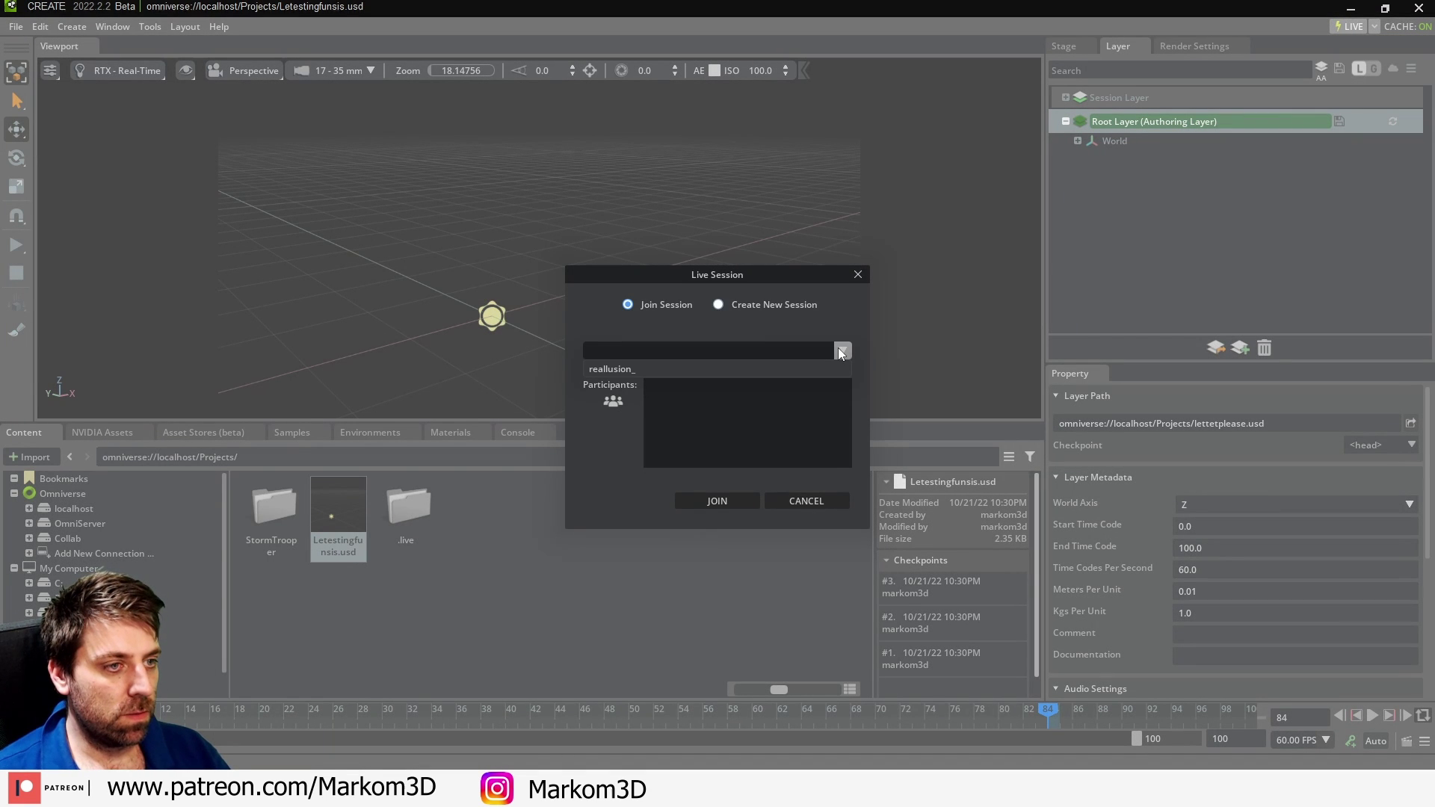
left_click(737, 371)
left_click(718, 501)
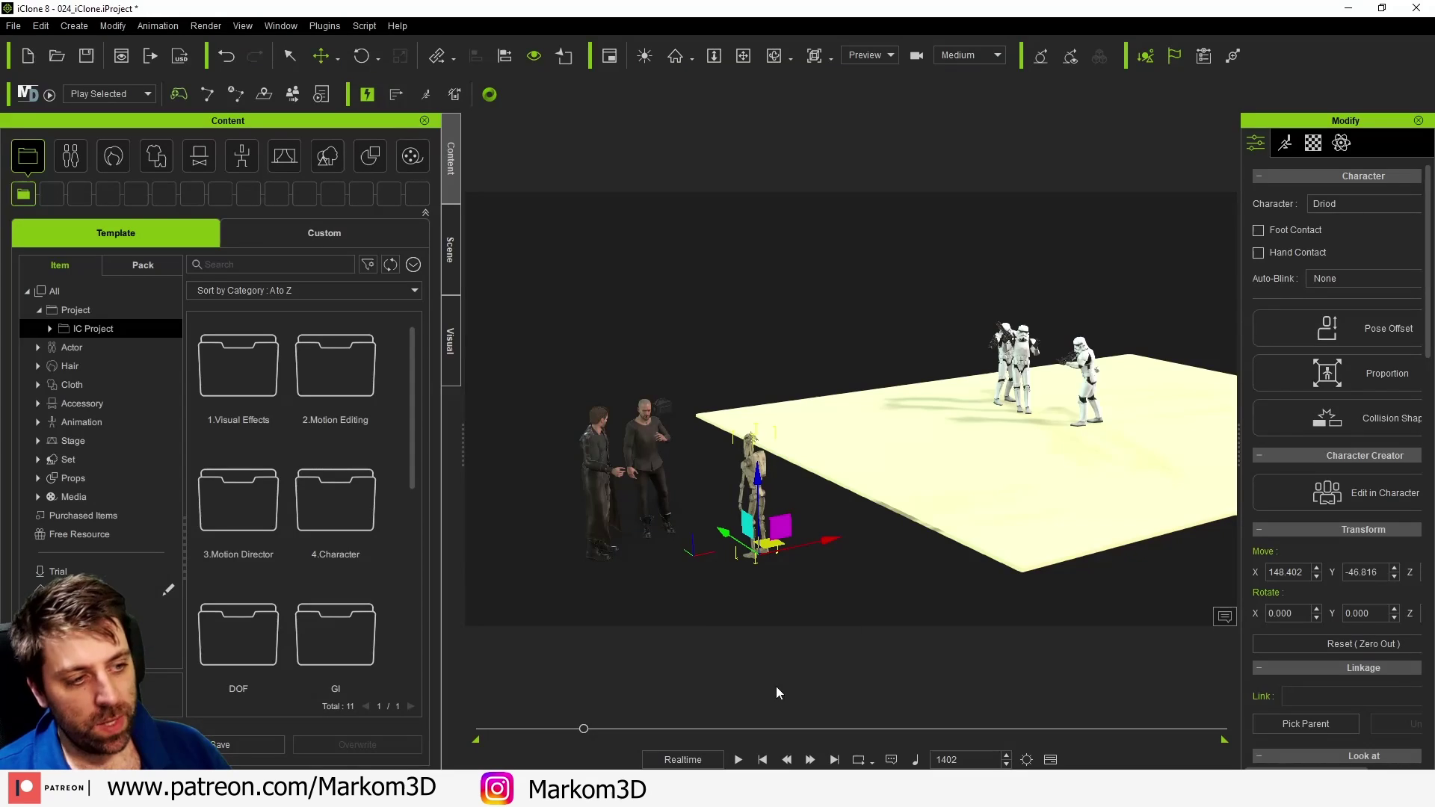
Step: Send the iClone scene to the live session so the droid appears in Create's viewport
left_click(396, 95)
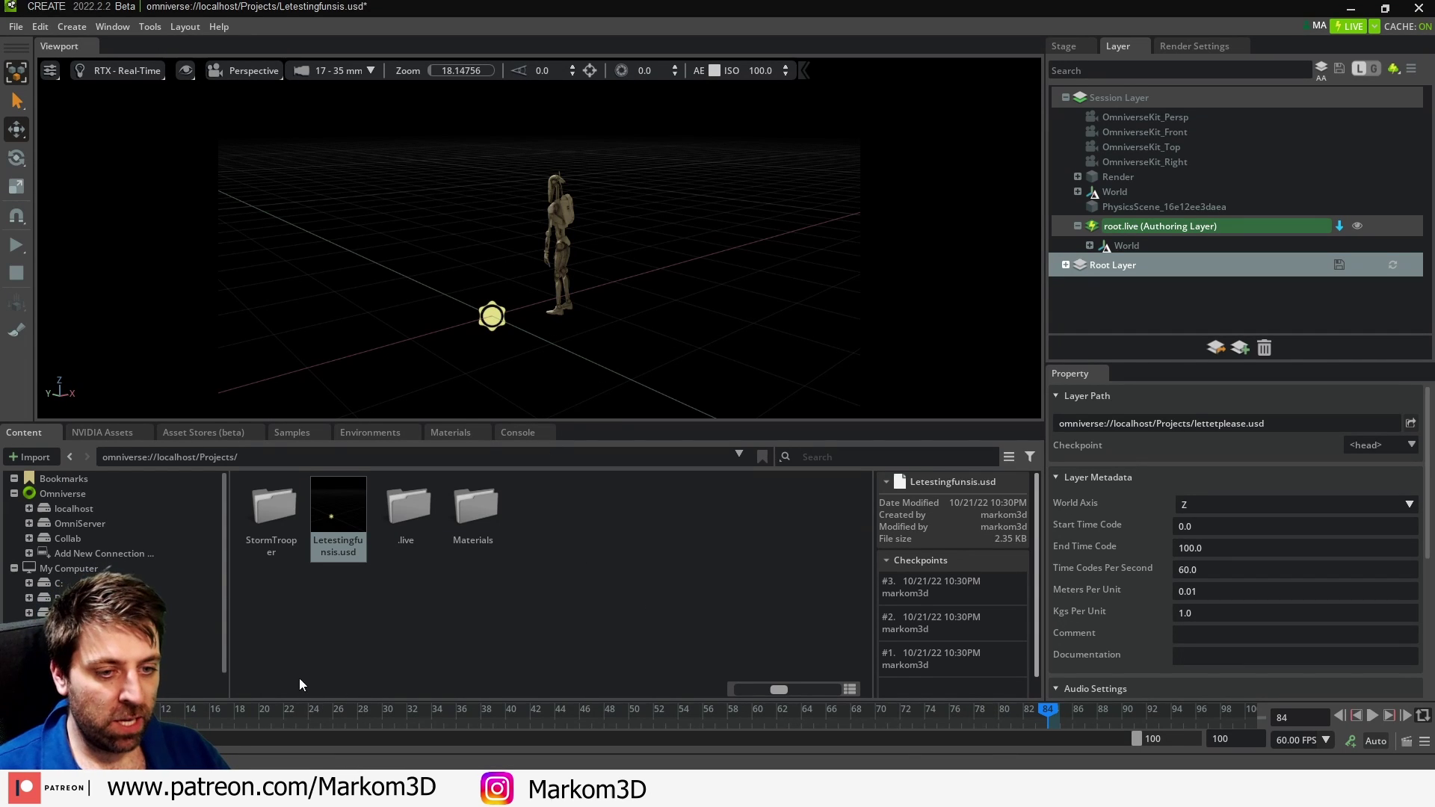
Step: Play the synced Create stage, select one of the men, and replay to see him beside the droid
left_click(1372, 716)
left_click(1370, 716)
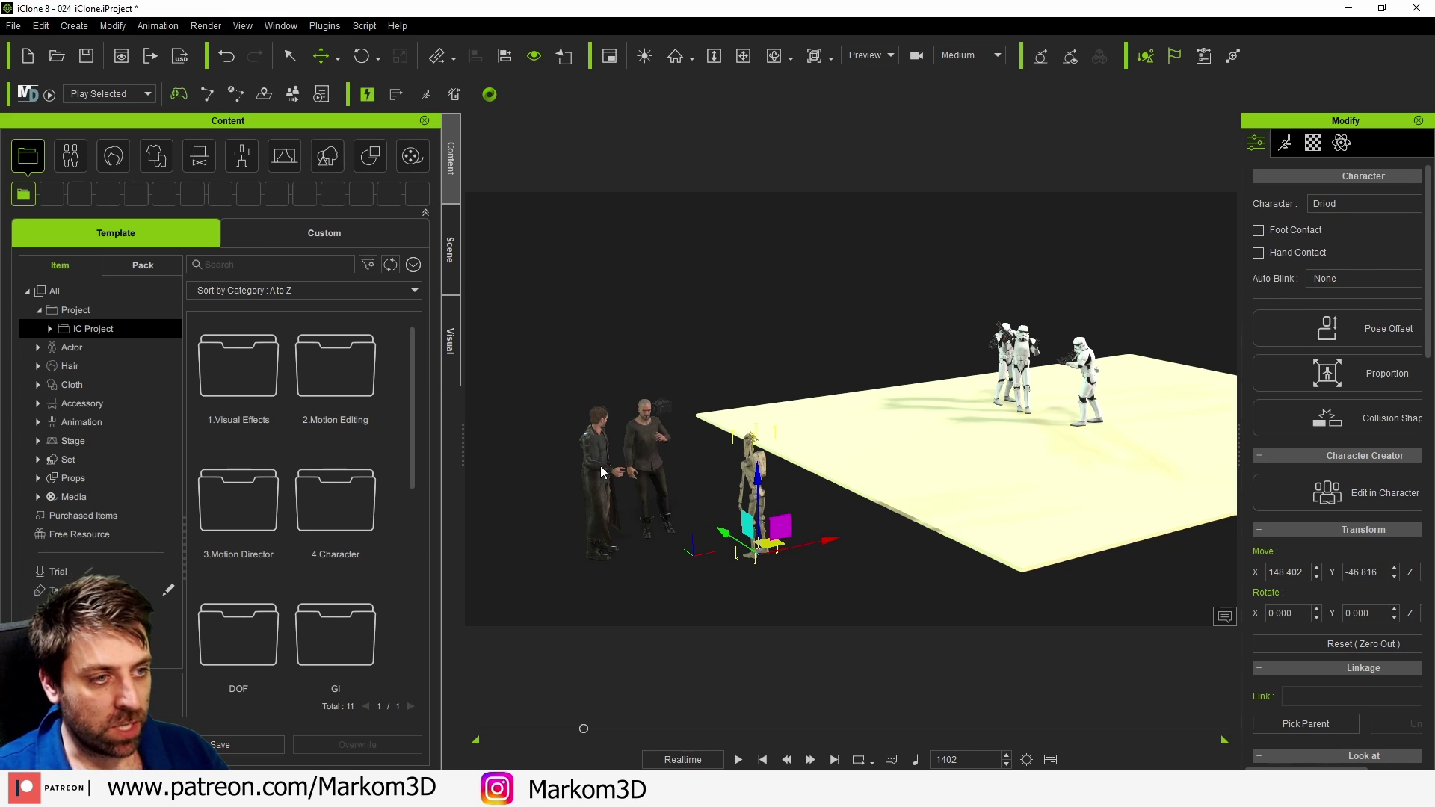
left_click(600, 465)
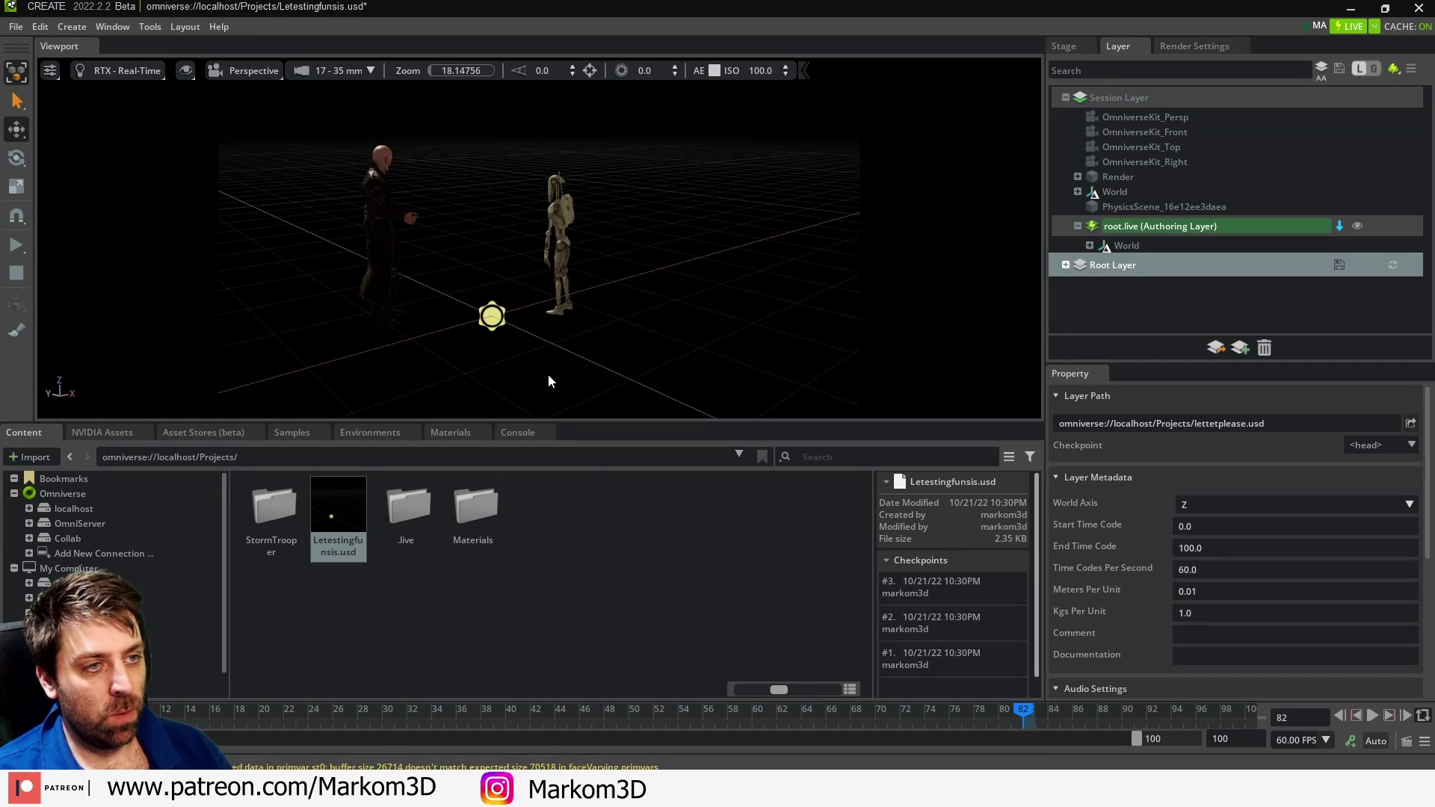
left_click(1371, 718)
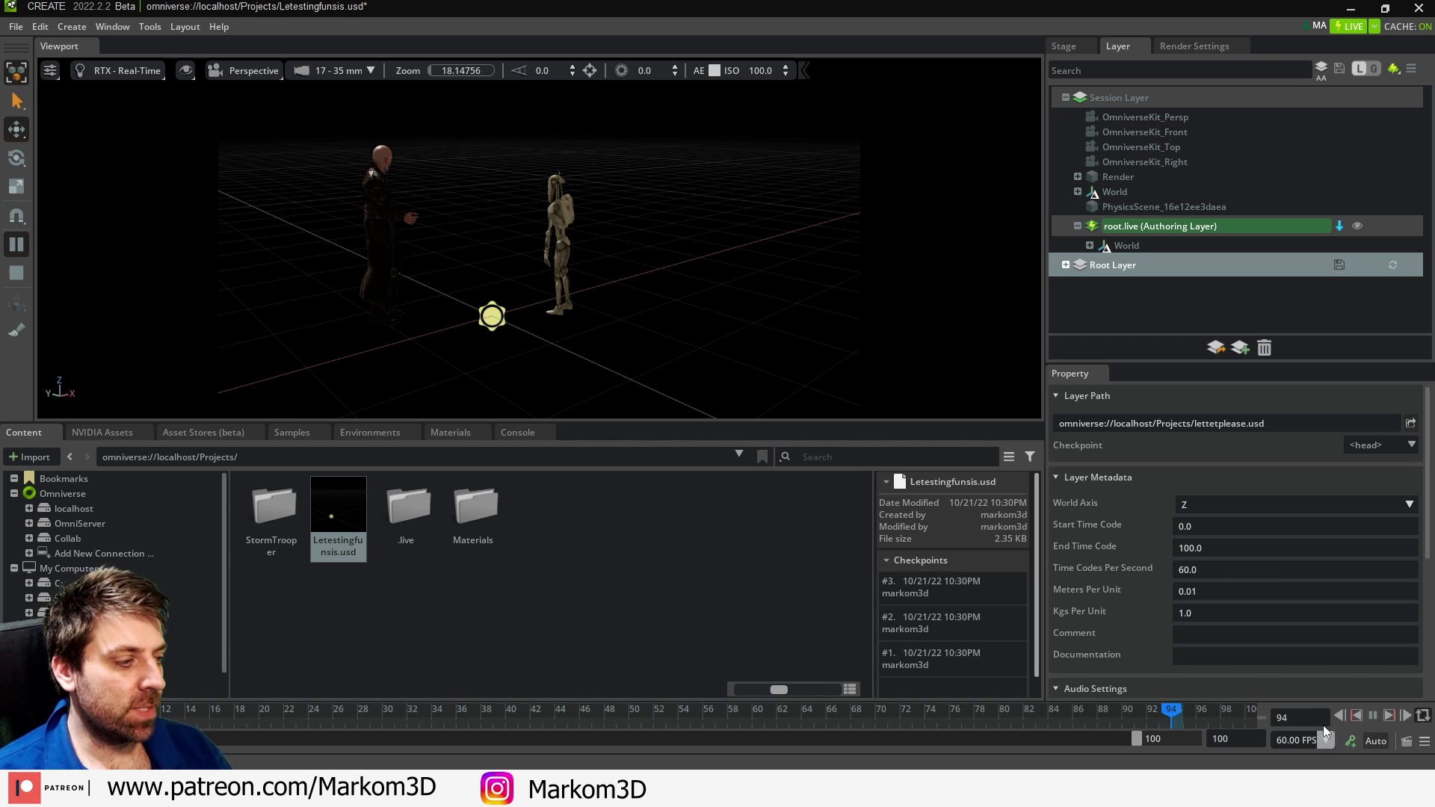
key("space")
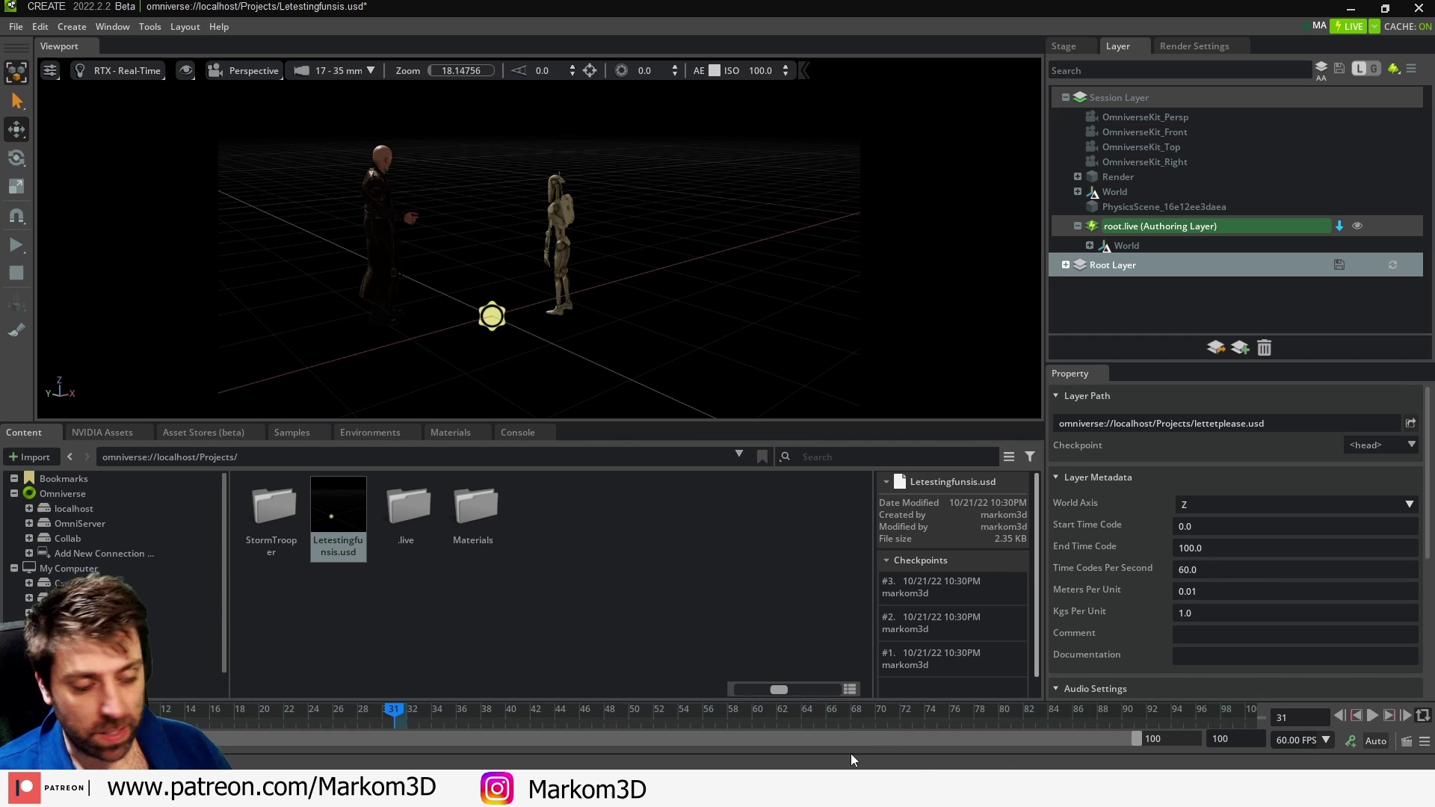
key("alt+Tab")
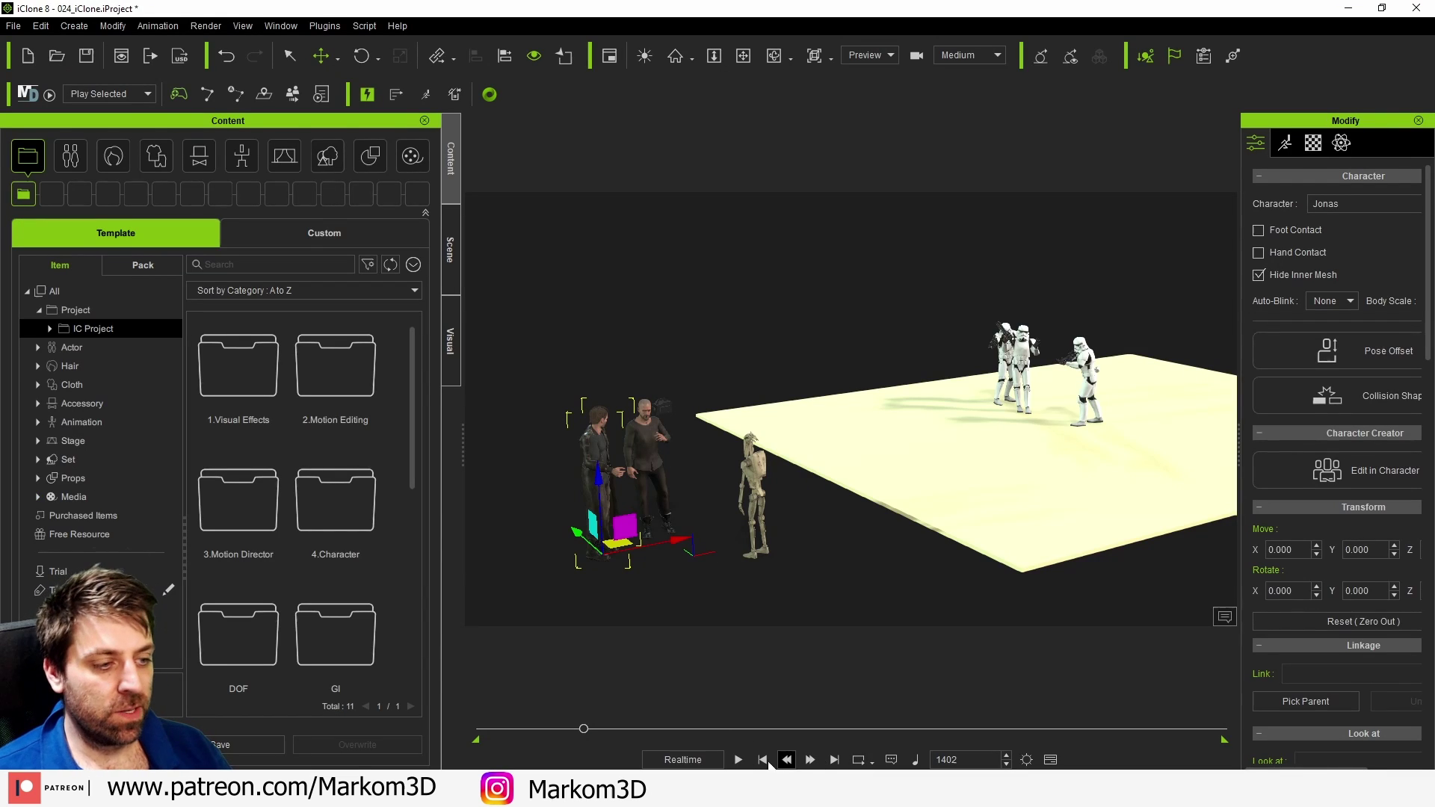
Step: Play the iClone animation and watch the men, droid, stormtroopers and floor stream into Omniverse Create
left_click(738, 759)
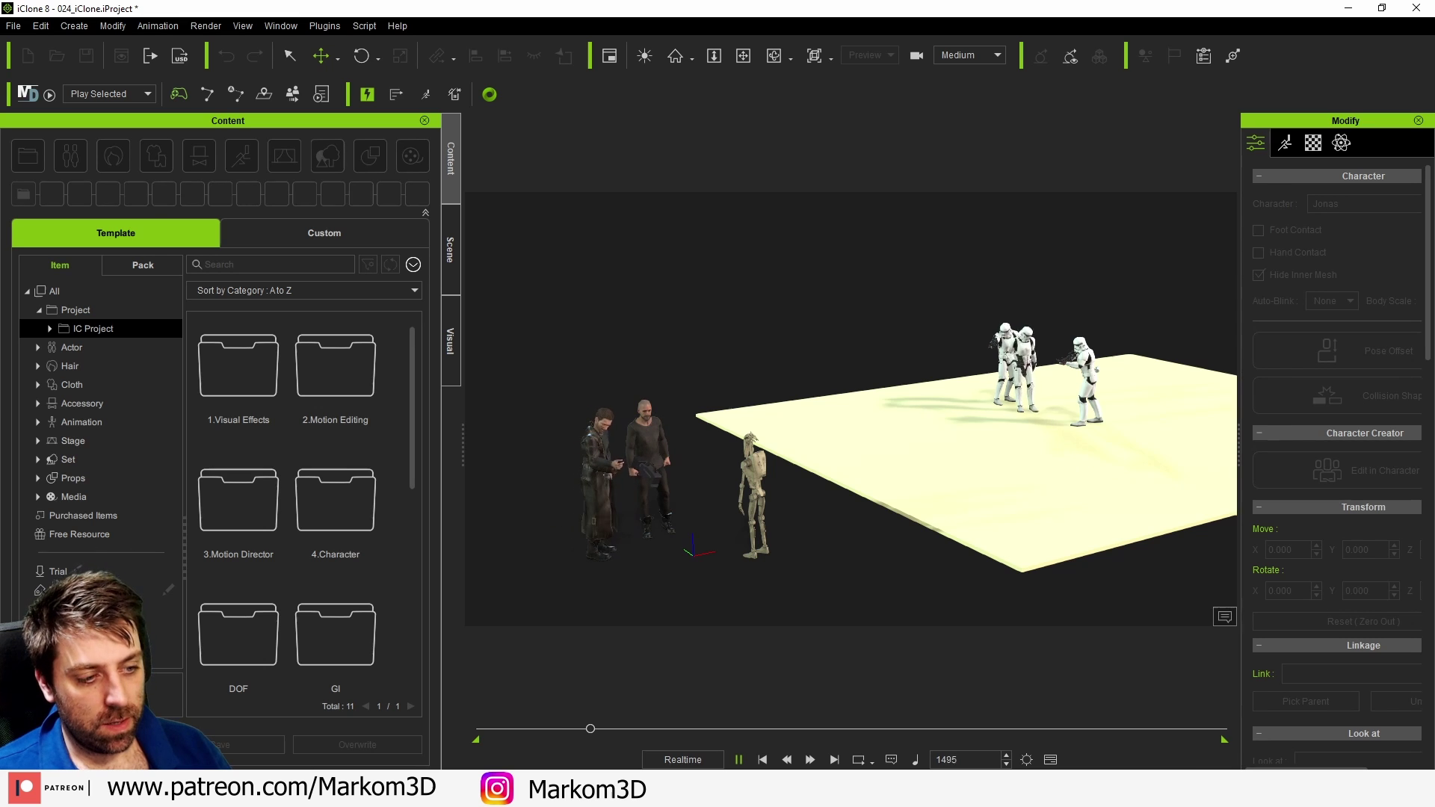
key("alt+Tab")
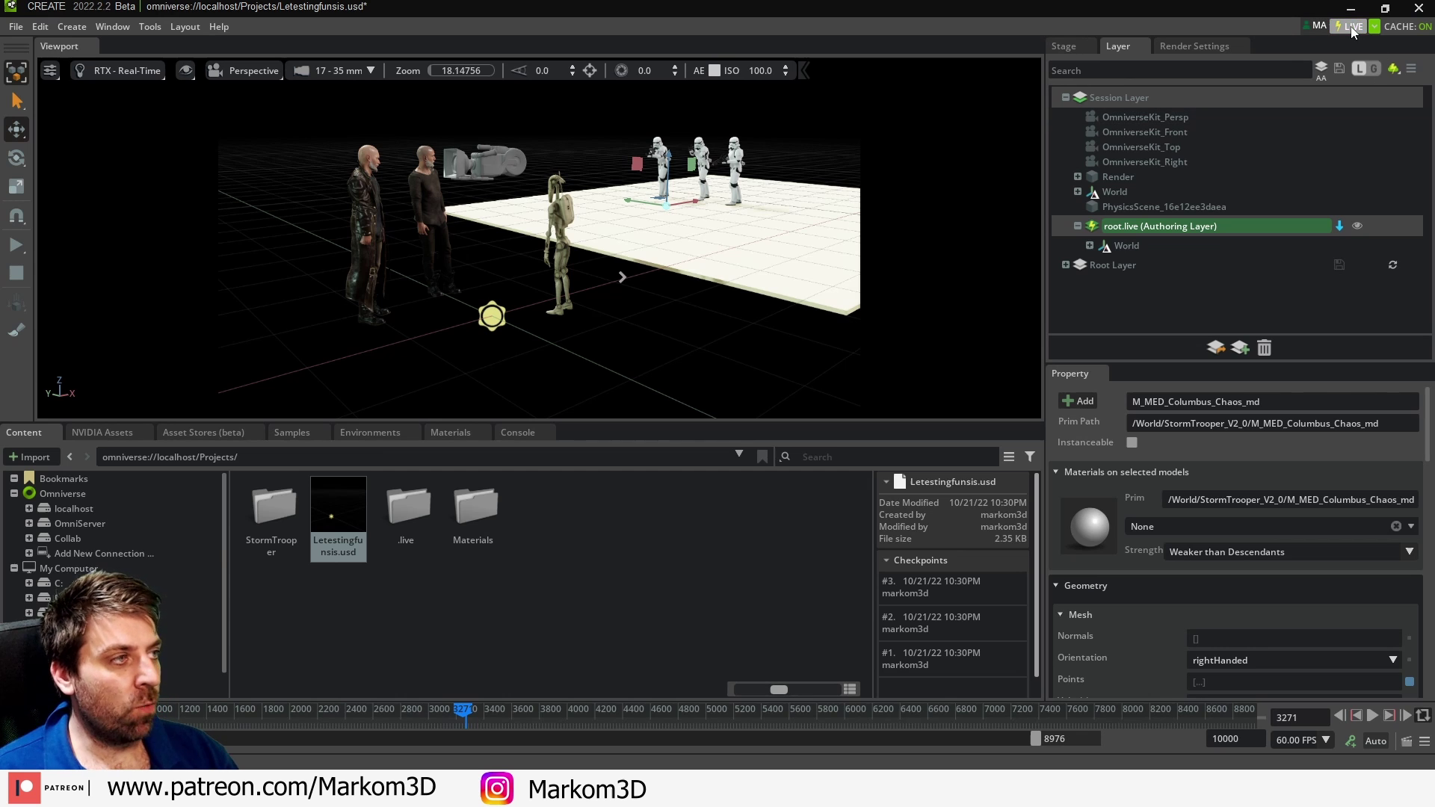
Step: End the live session with End and Merge, merging changes into the corresponding layers
left_click(1374, 28)
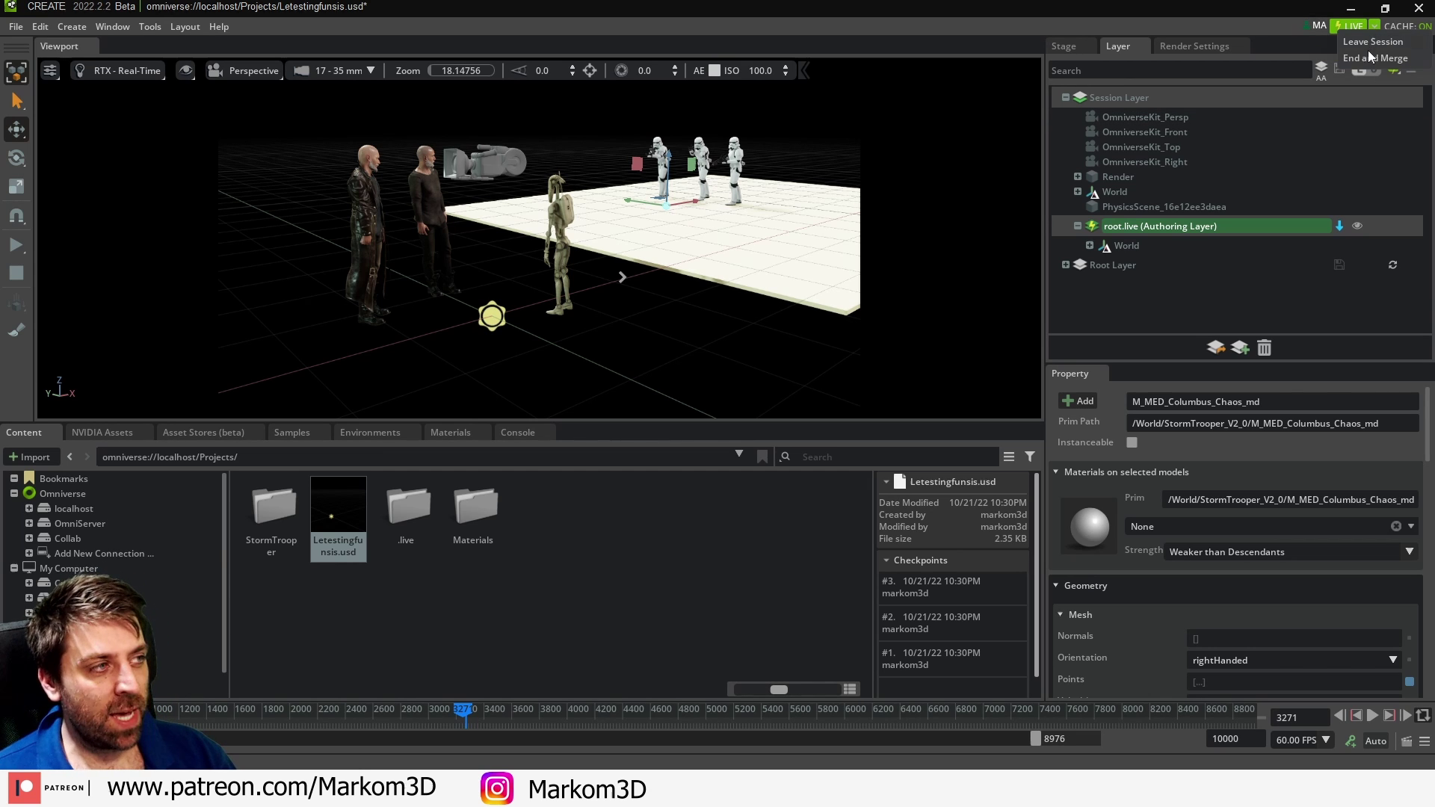
left_click(1366, 57)
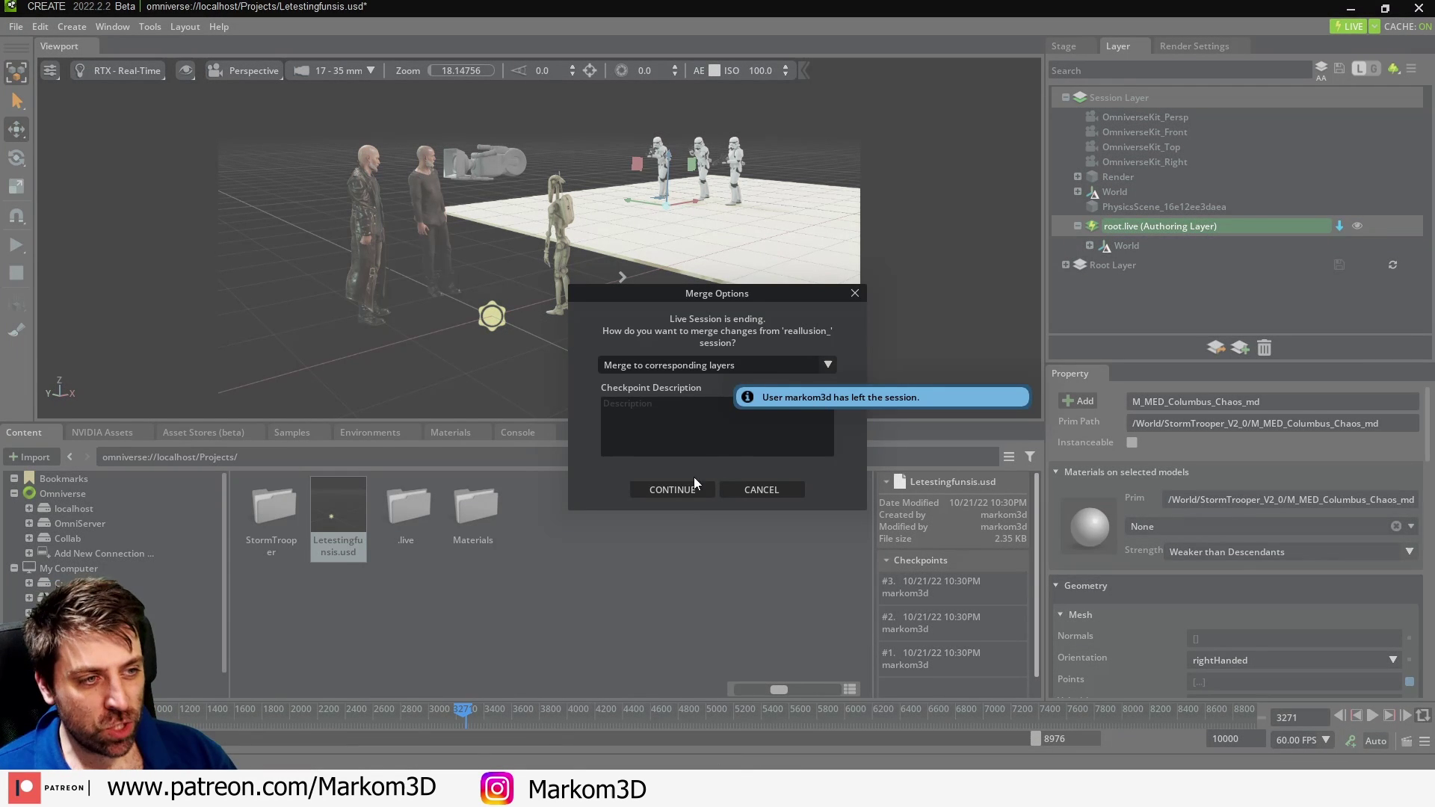
left_click(694, 486)
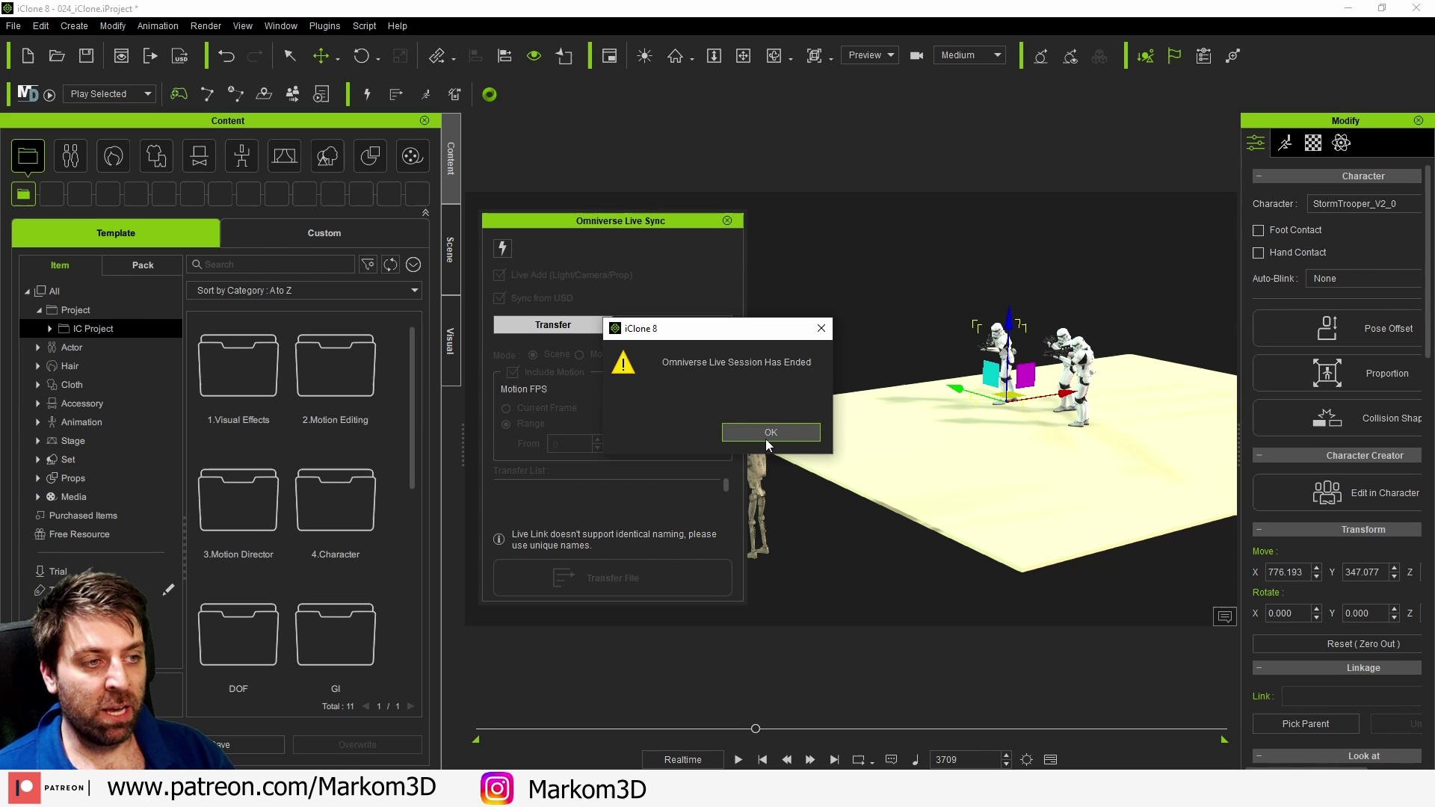
Step: Dismiss the session-ended notice and reconnect Omniverse Live Sync to Letestingfunsis.usd
left_click(768, 433)
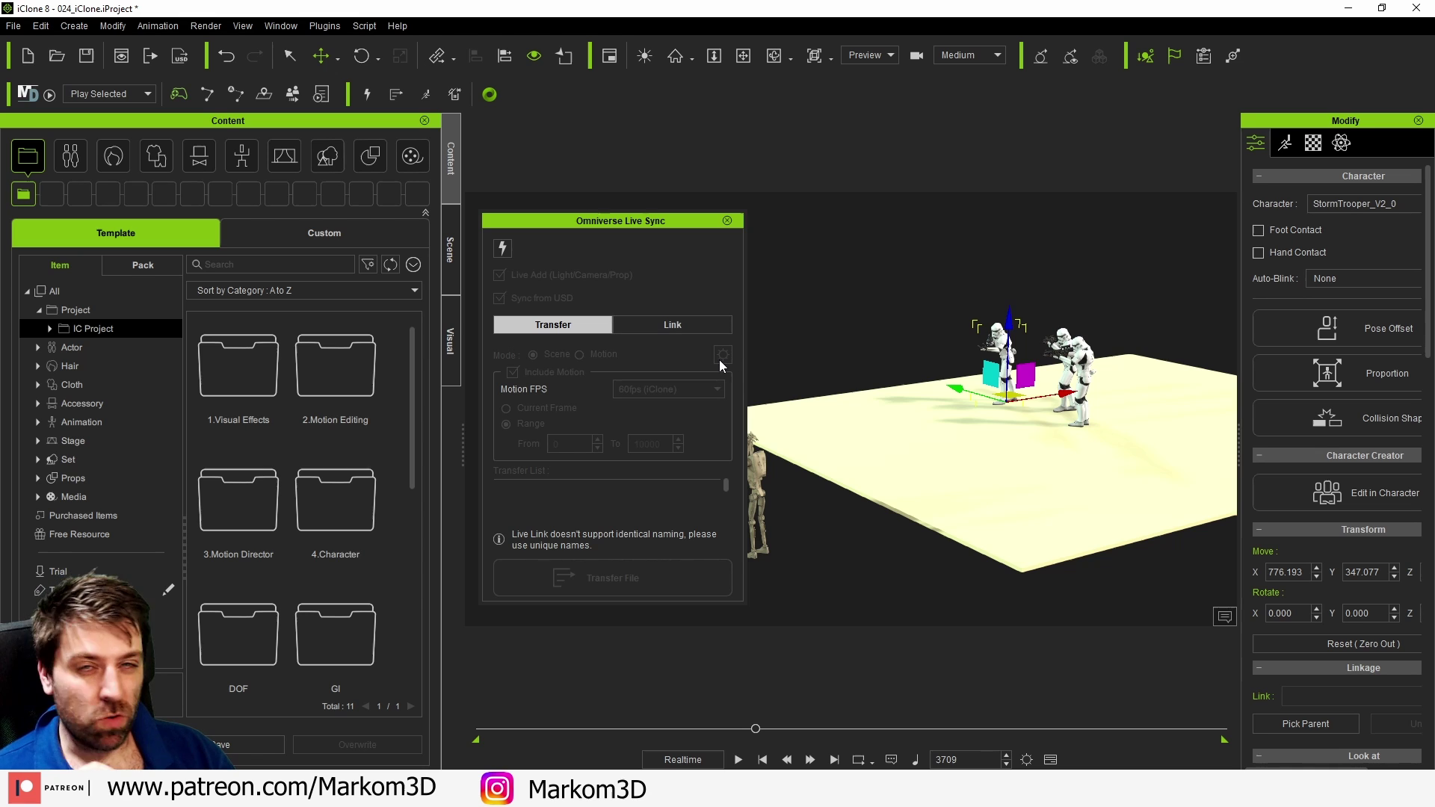
left_click(368, 94)
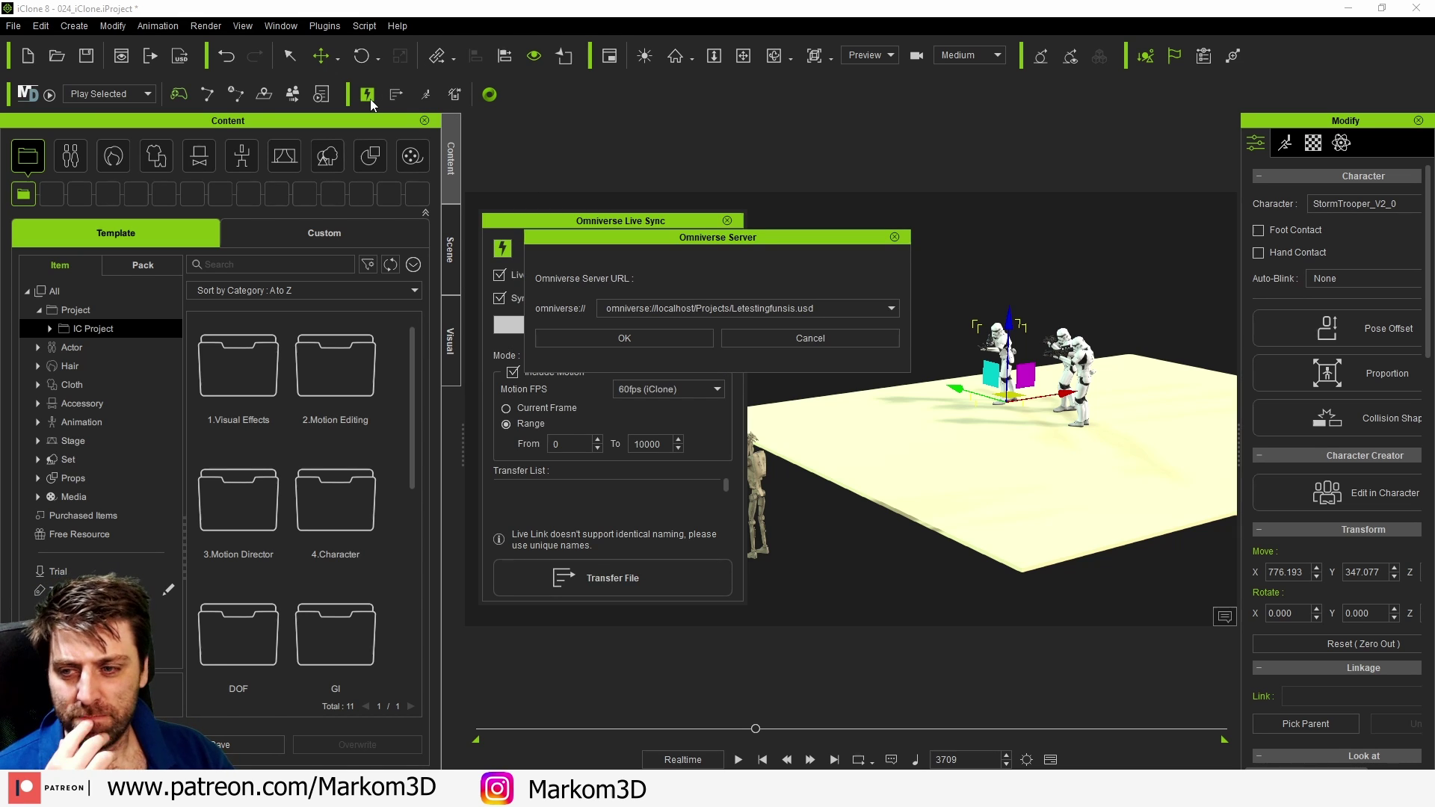
left_click(649, 343)
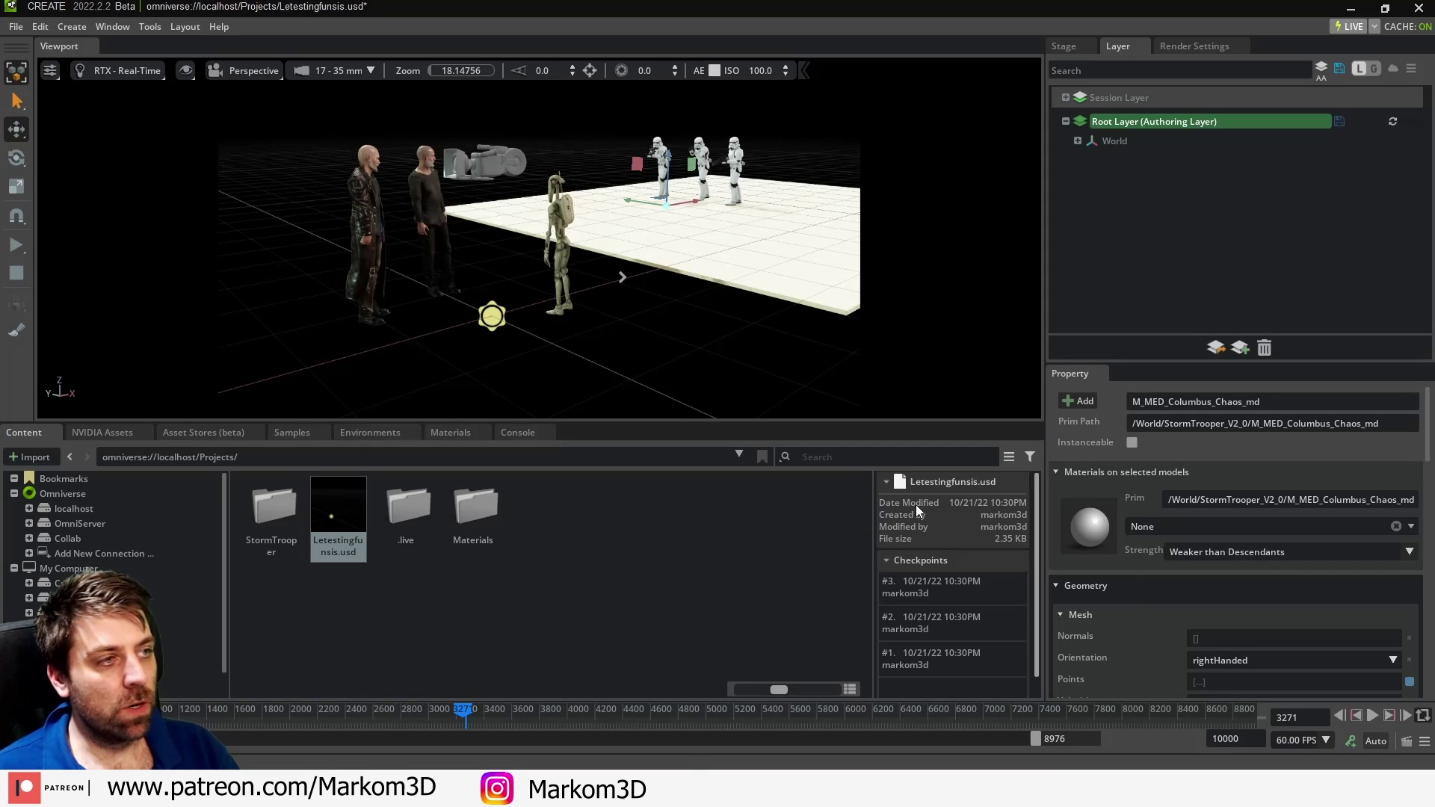
Step: Use the LIVE button in Omniverse Create to bring up the Live Session join dialog
left_click(1350, 26)
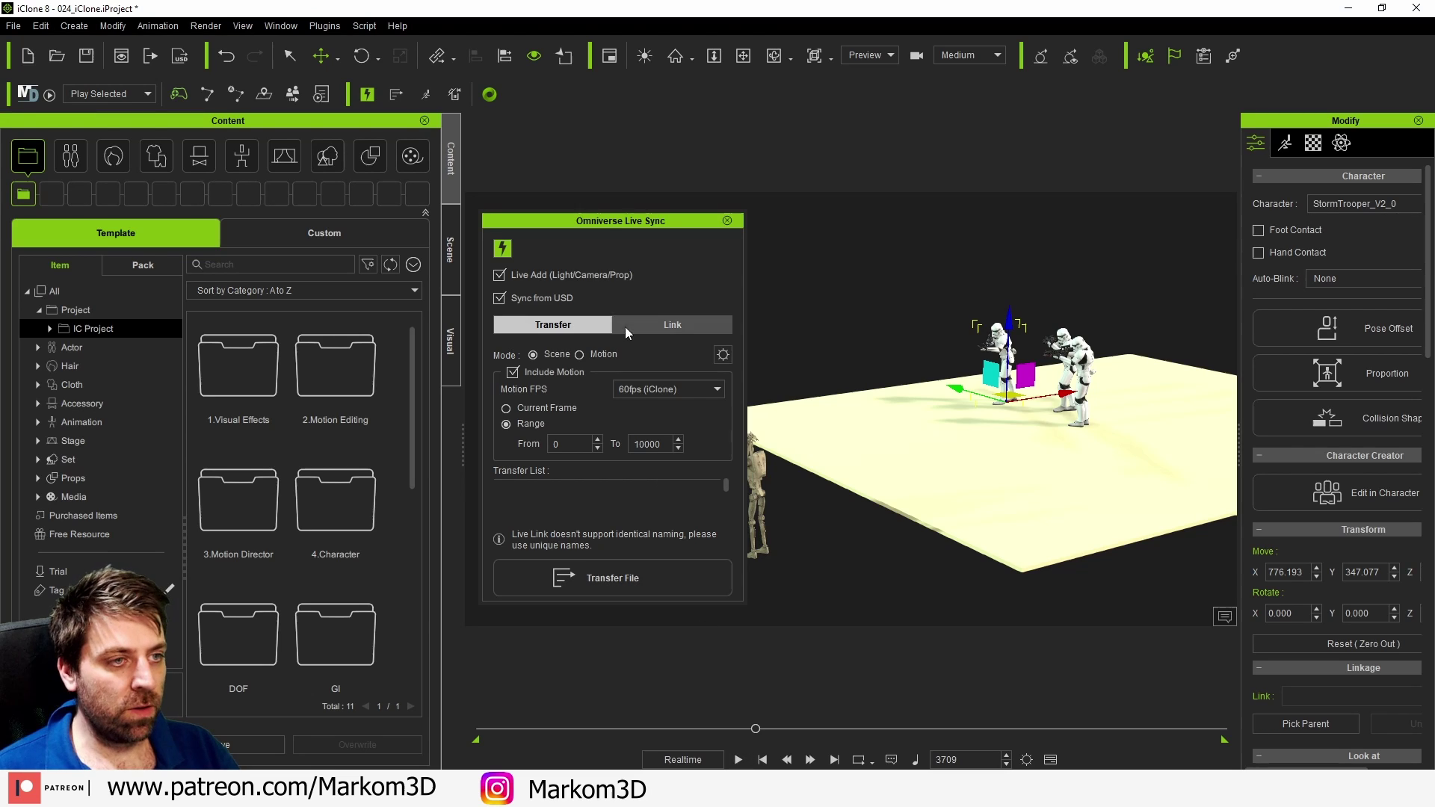
Step: Open the Transfer tab's Export Setting gear to show the USD Transfer File Settings
left_click(723, 355)
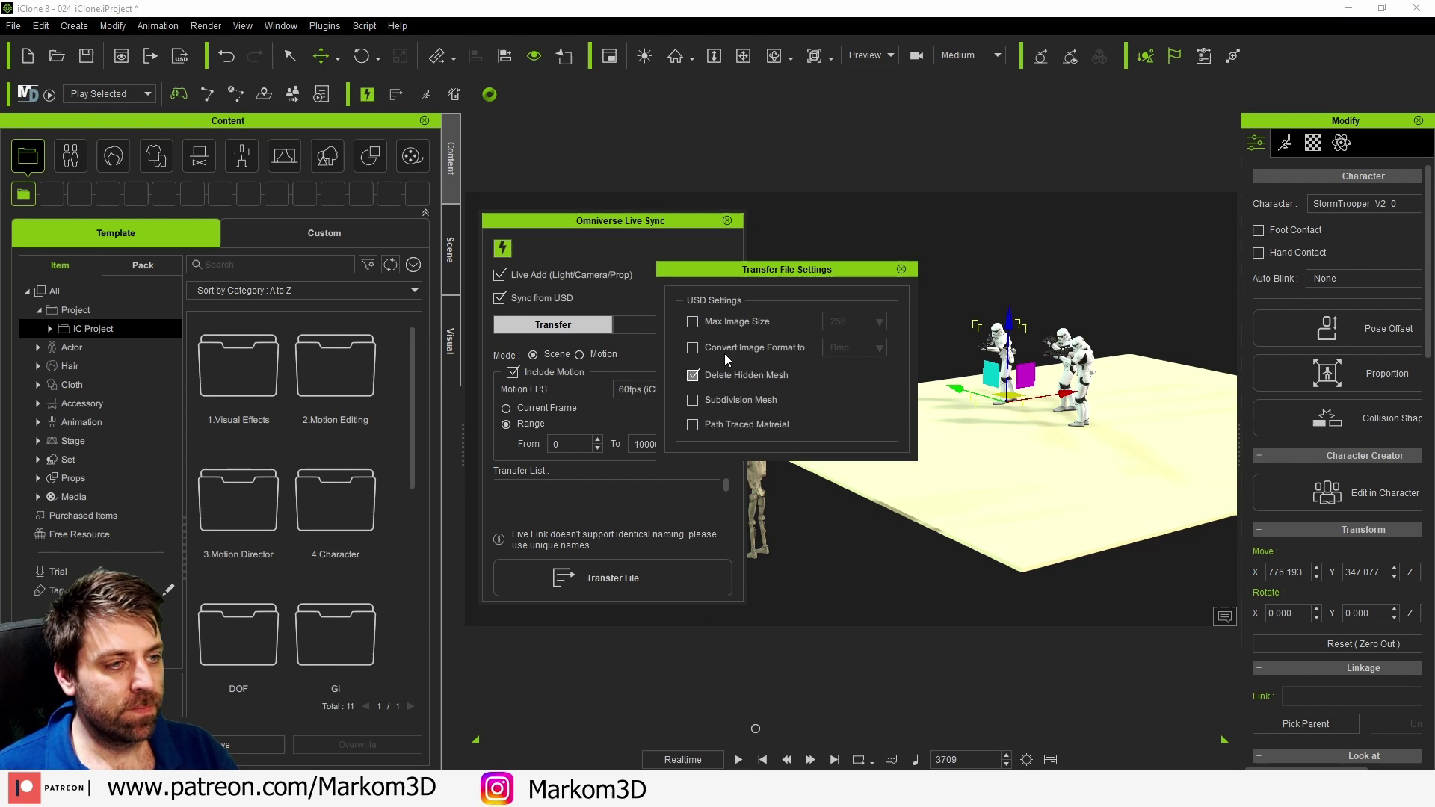